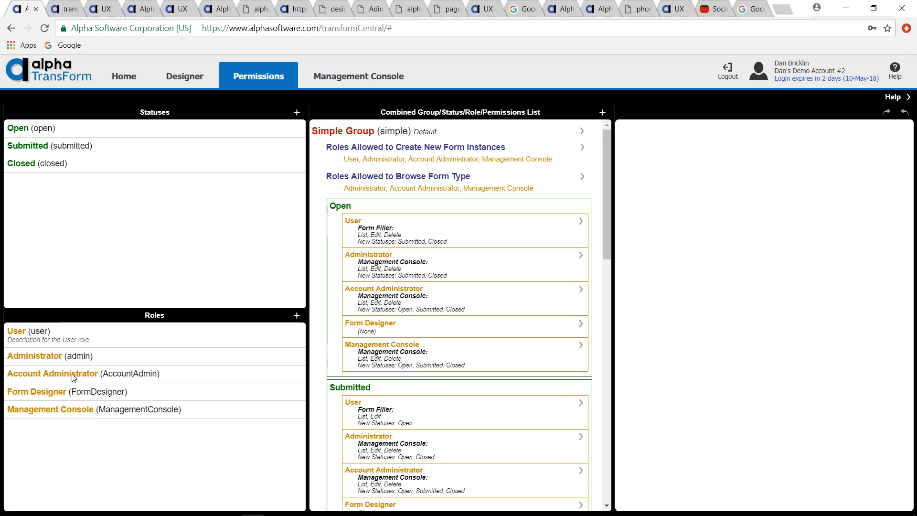
Step: Inspect the role ID, display name and description settings of the Account Administrator, Administrator and User roles
left_click(195, 380)
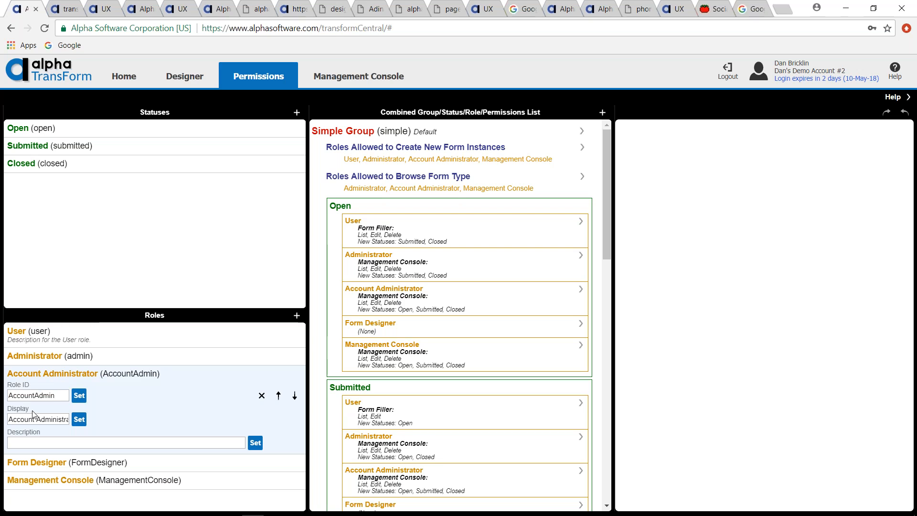
left_click(190, 360)
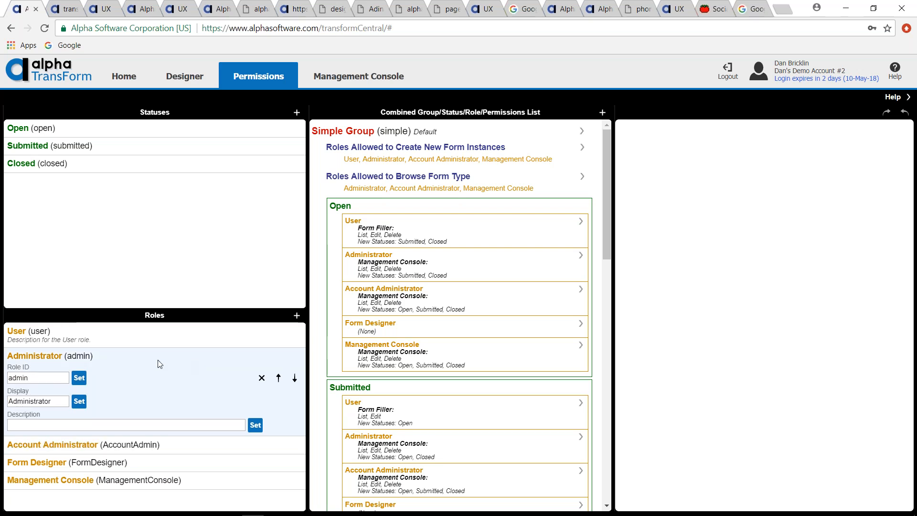
left_click(177, 375)
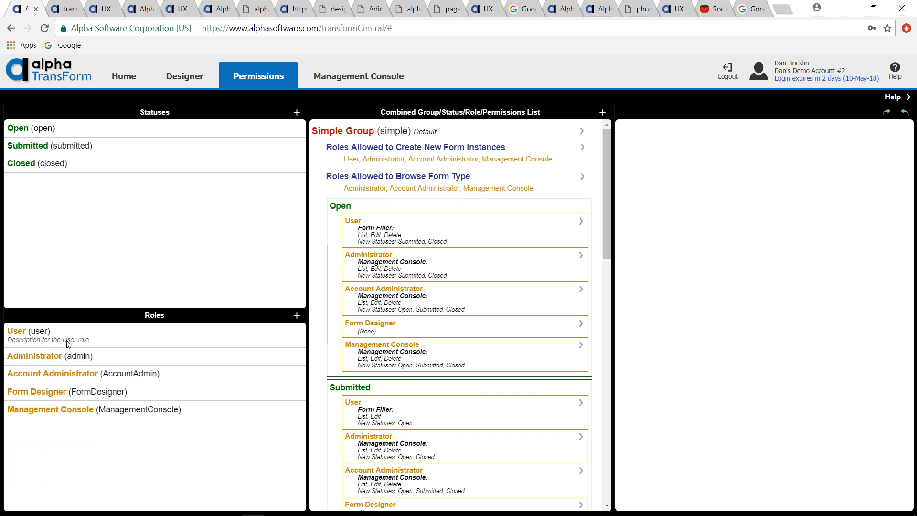
left_click(131, 340)
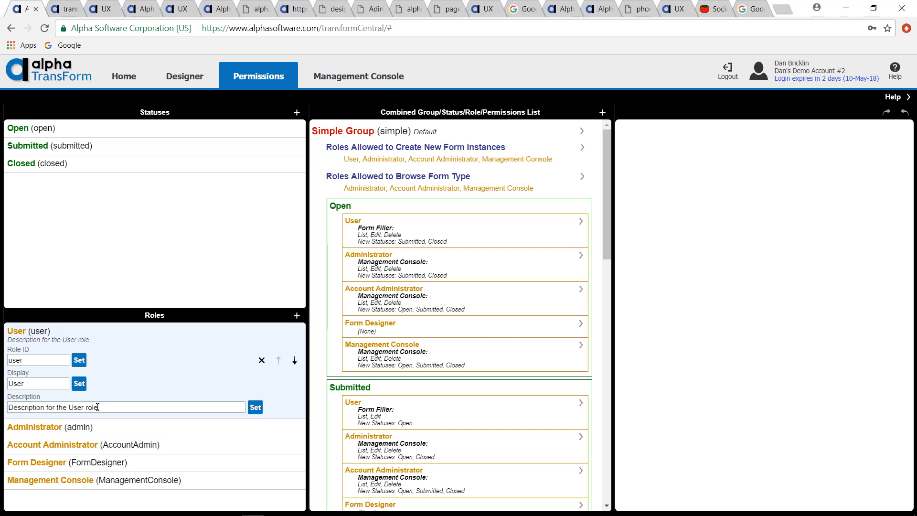
left_click(151, 337)
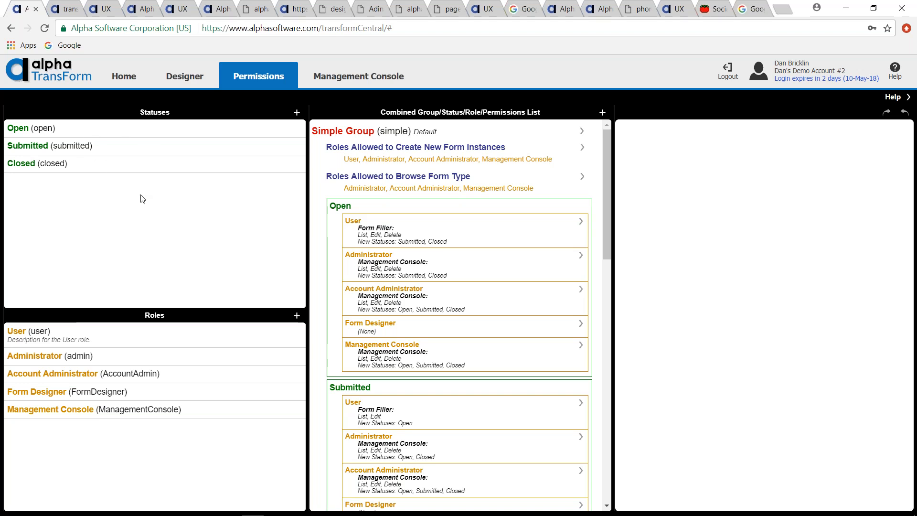
Step: Show the Pumpjack Inspection forms in the Management Console and review the contents of the submitted form instance
left_click(336, 77)
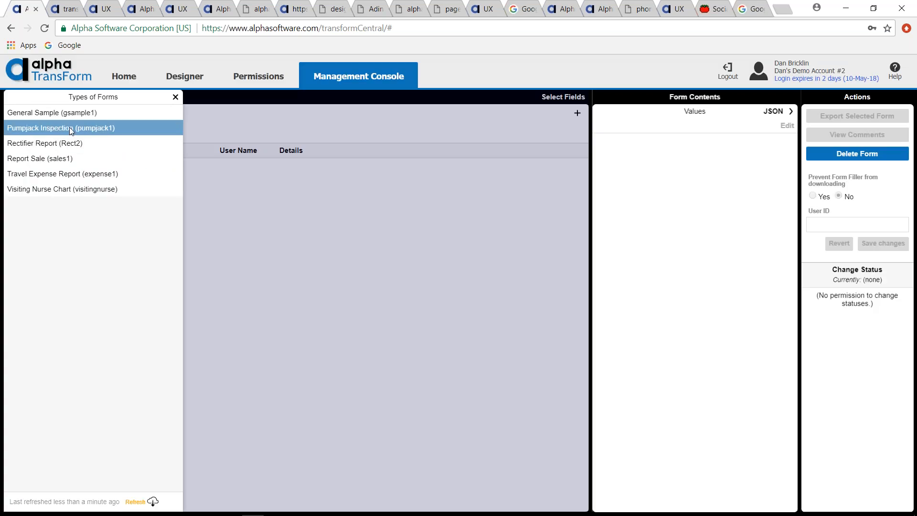
left_click(70, 127)
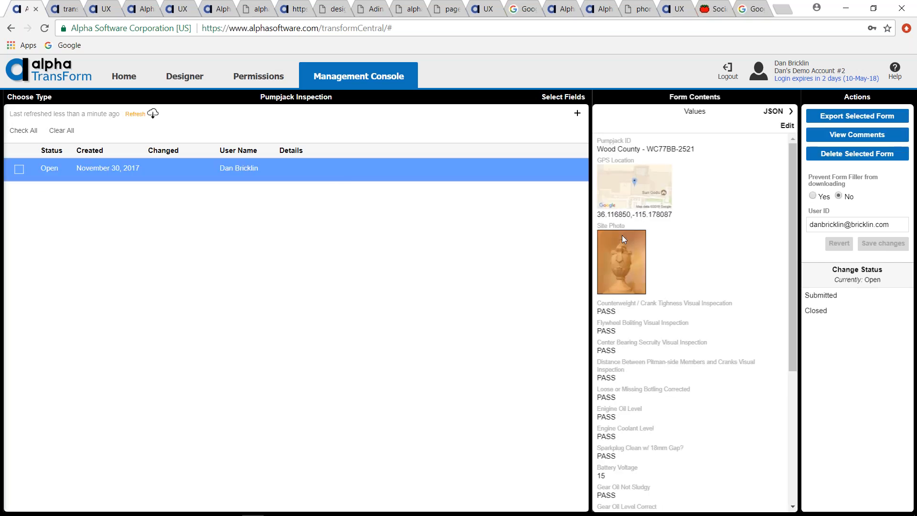
scroll(672, 375, "down", 3)
scroll(673, 376, "up", 4)
Step: Compare the statuses defined in Permissions with the Pumpjack Inspection form's status in the Management Console, and look over the combined permissions list
left_click(254, 78)
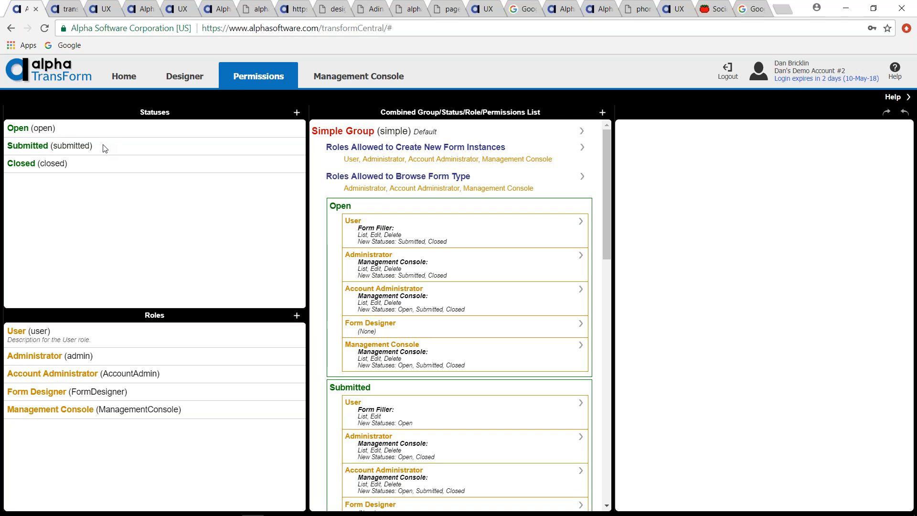
left_click(332, 79)
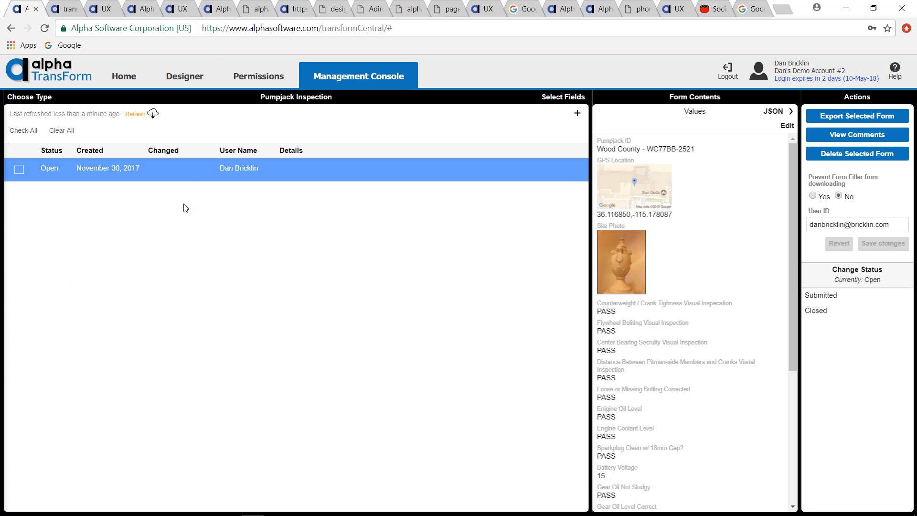
left_click(247, 74)
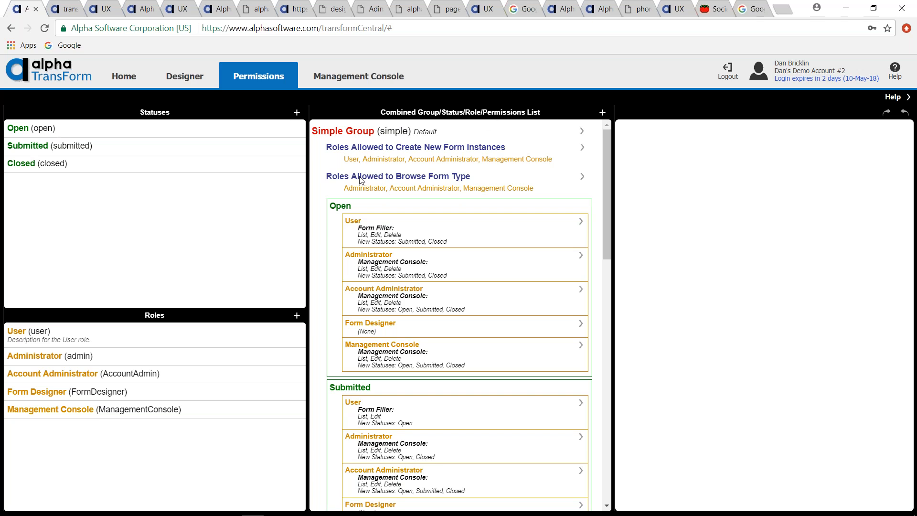
scroll(473, 172, "down", 3)
scroll(473, 172, "up", 3)
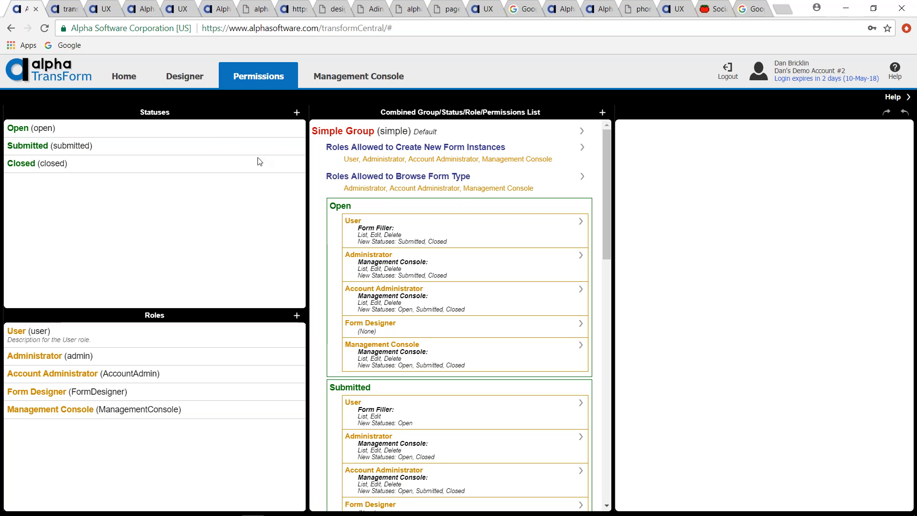
Step: In the Designer, view the Pumpjack Inspection form's advanced features and its Status/Role Permissions Group choices, leaving the group unset
left_click(184, 79)
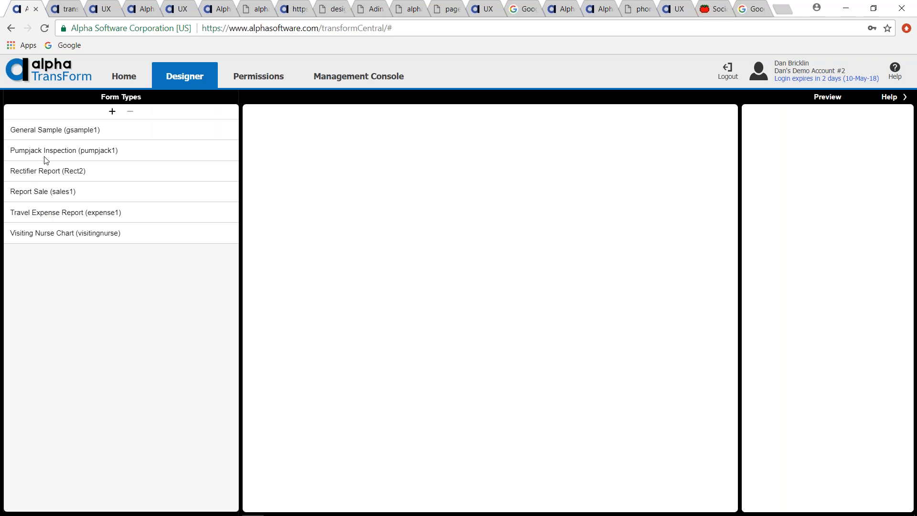
left_click(67, 152)
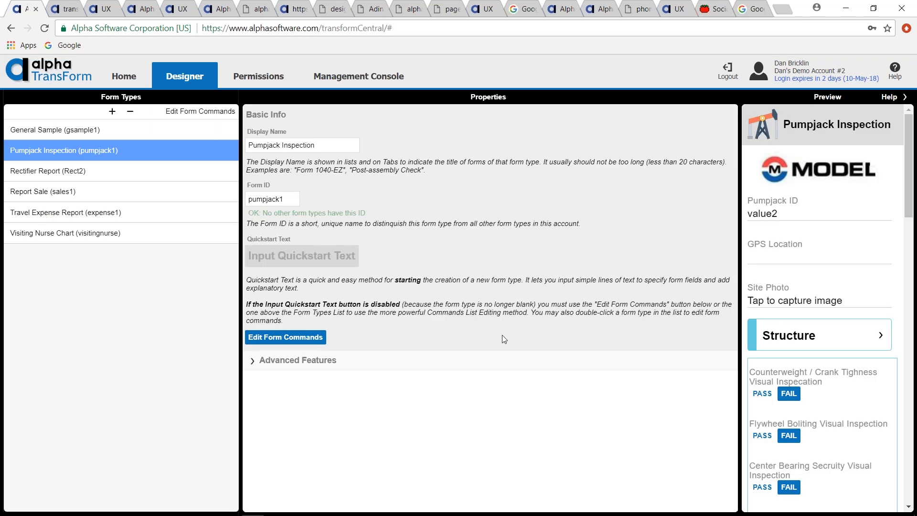
left_click(270, 368)
scroll(398, 387, "down", 2)
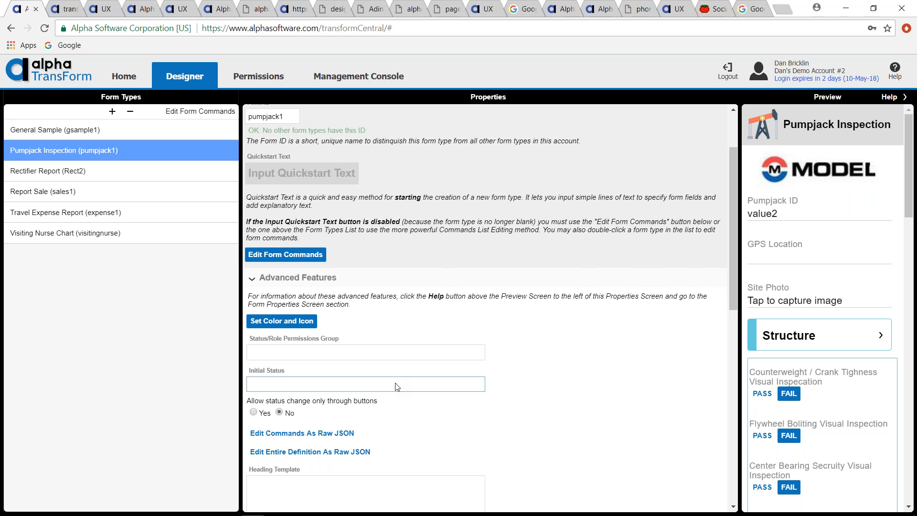
scroll(397, 387, "down", 3)
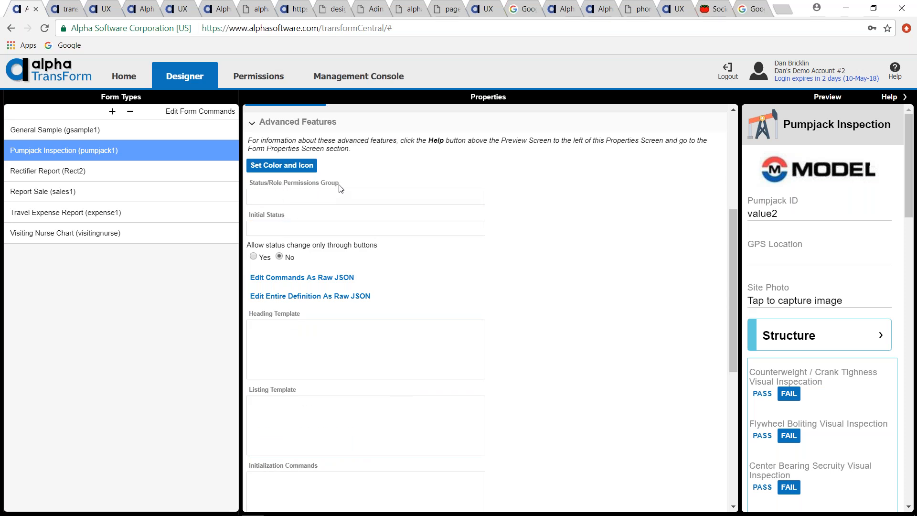
left_click(344, 201)
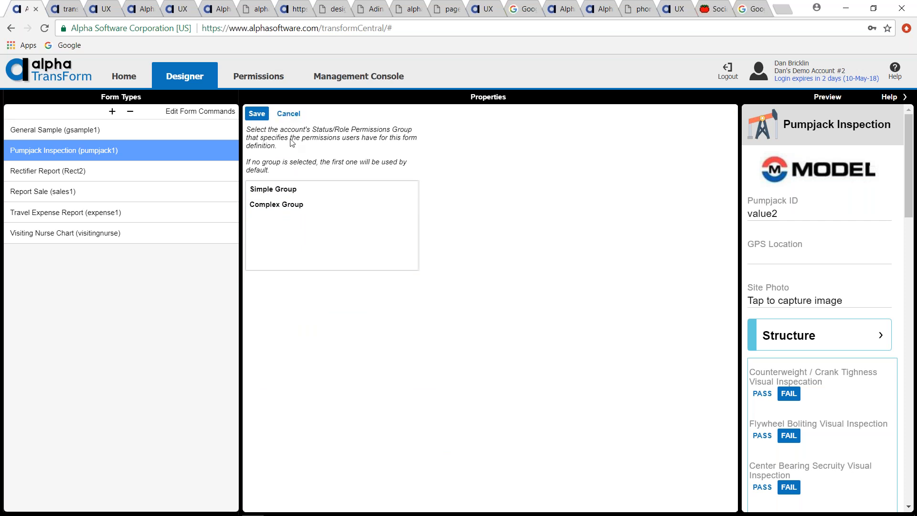
left_click(289, 114)
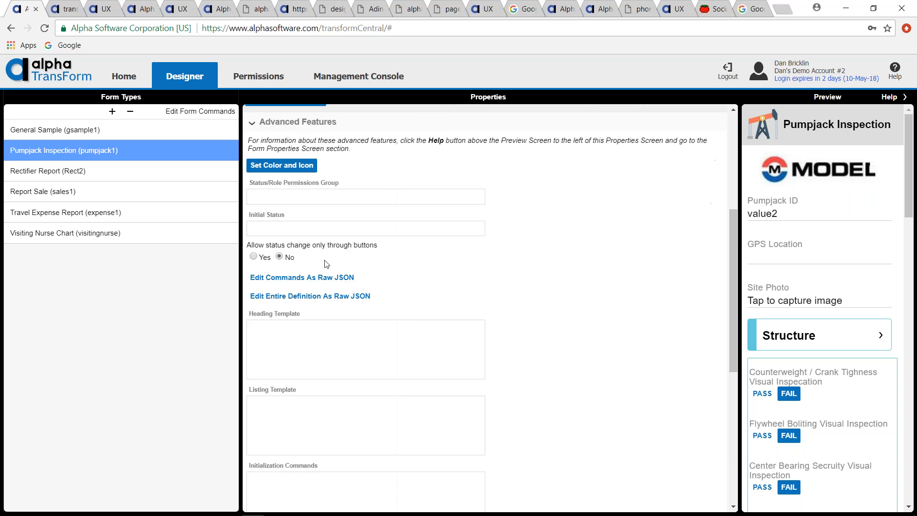
Step: Inspect which roles may create and browse forms in the Simple Group, and view the Management Console's list of form types
left_click(249, 75)
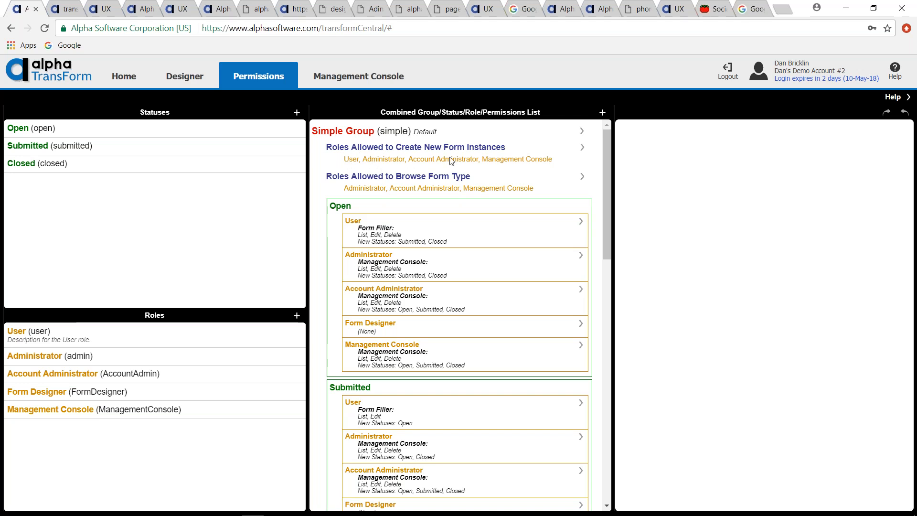
left_click(483, 155)
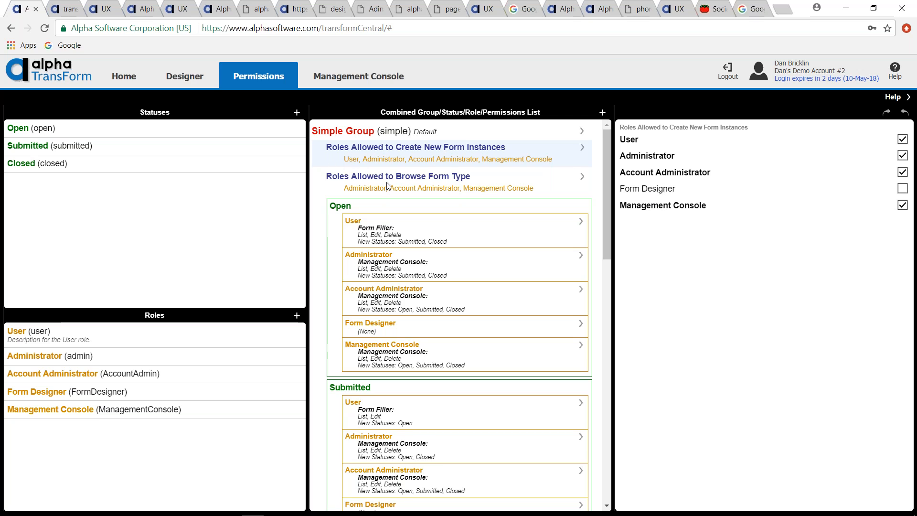
left_click(407, 185)
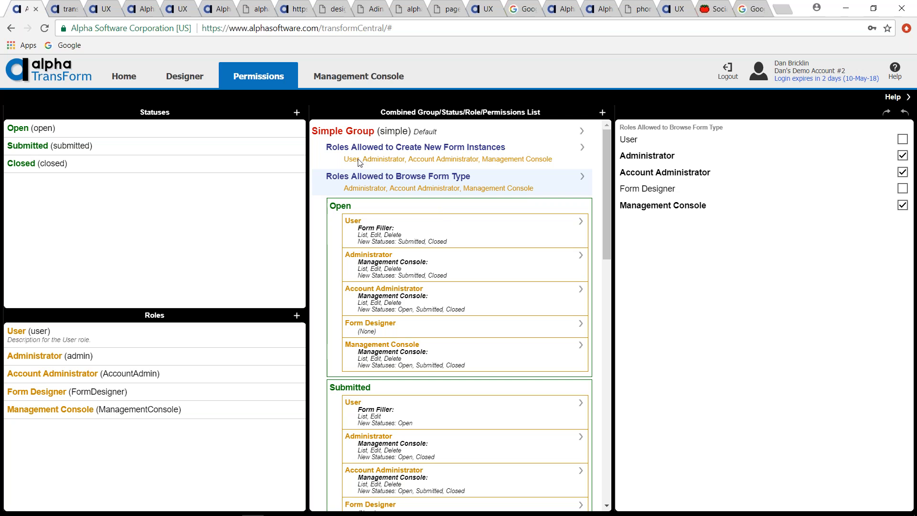
left_click(342, 84)
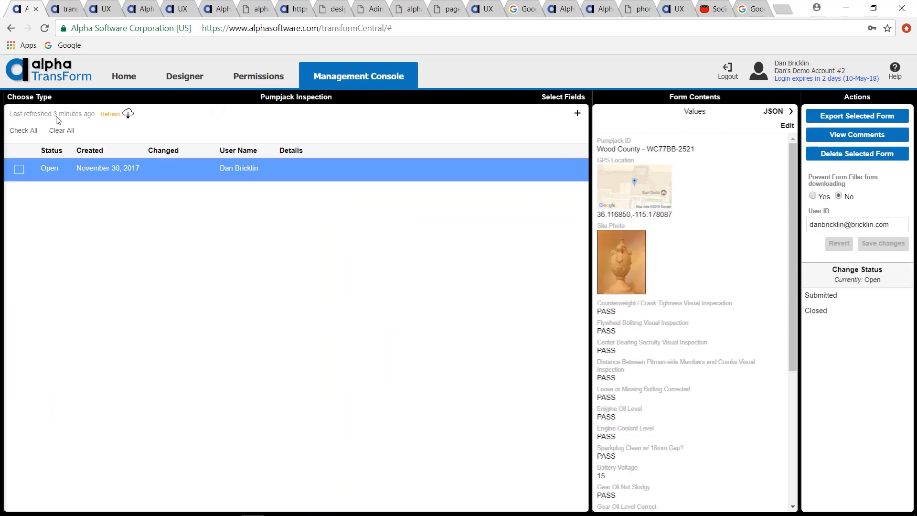
left_click(28, 99)
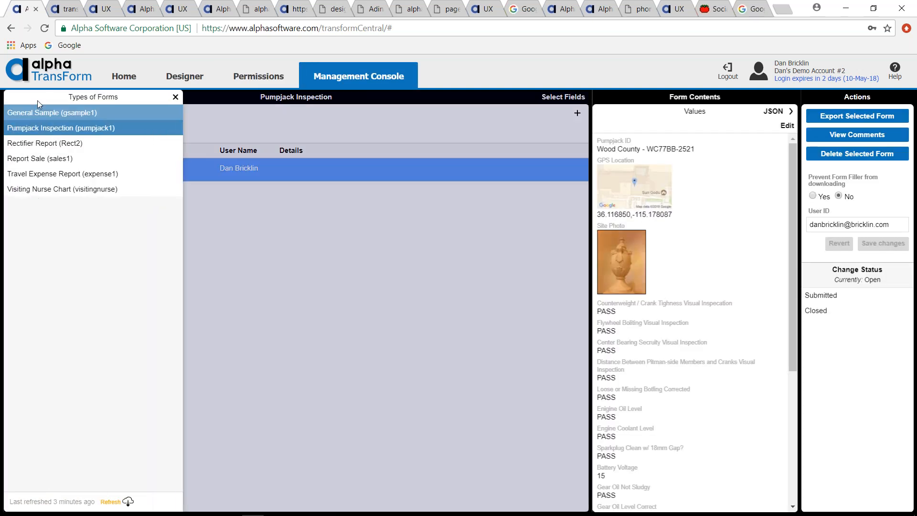
Step: Return to Permissions and inspect the Form Filler and Management Console permissions of all five roles under the Simple Group's Open status
left_click(249, 84)
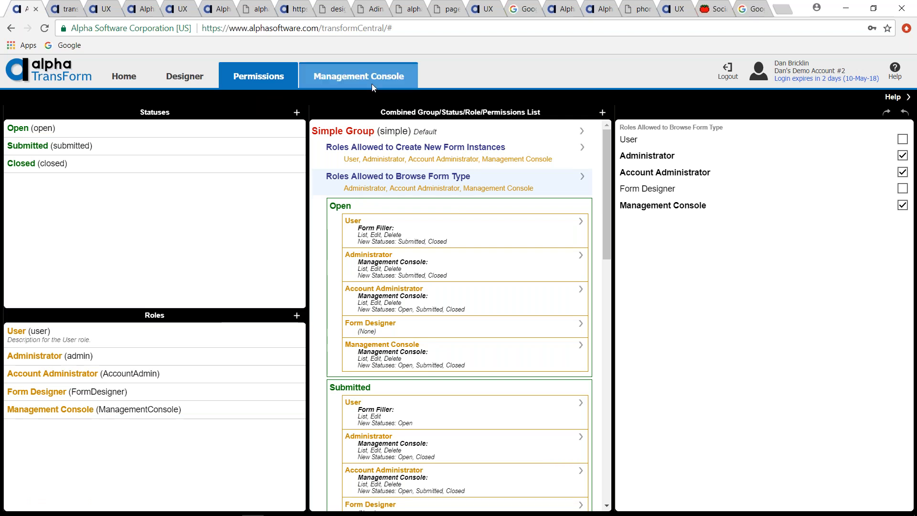
scroll(568, 302, "down", 2)
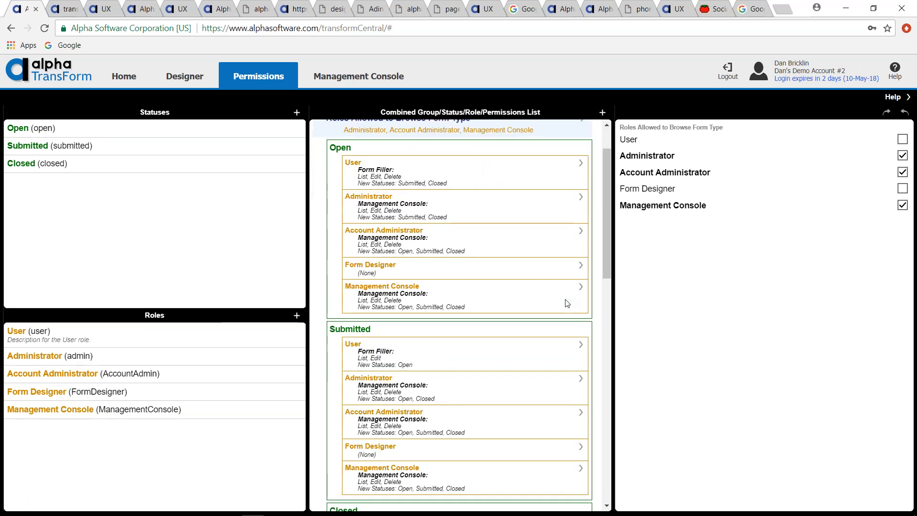
scroll(567, 302, "up", 2)
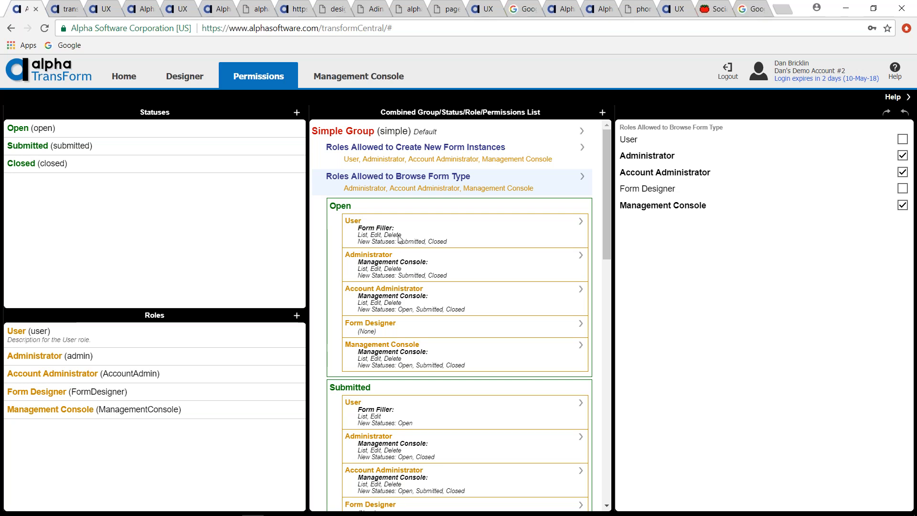
left_click(387, 245)
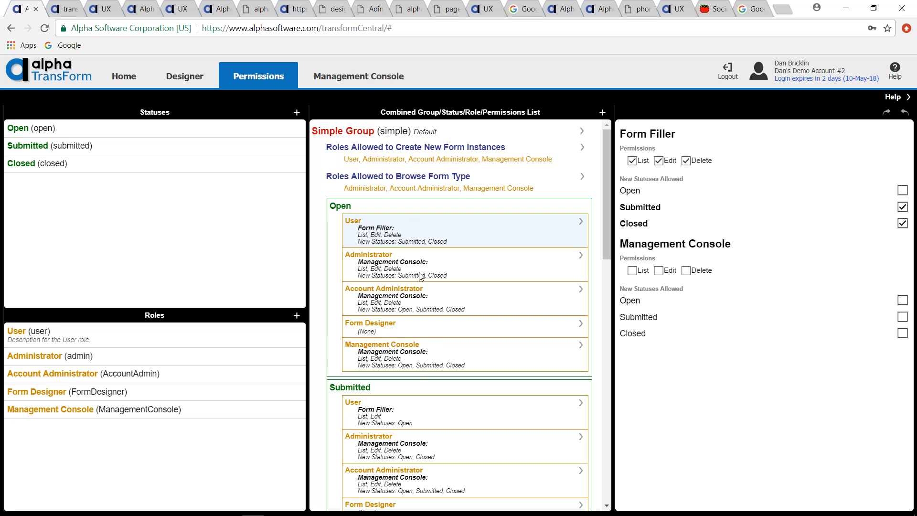
left_click(442, 273)
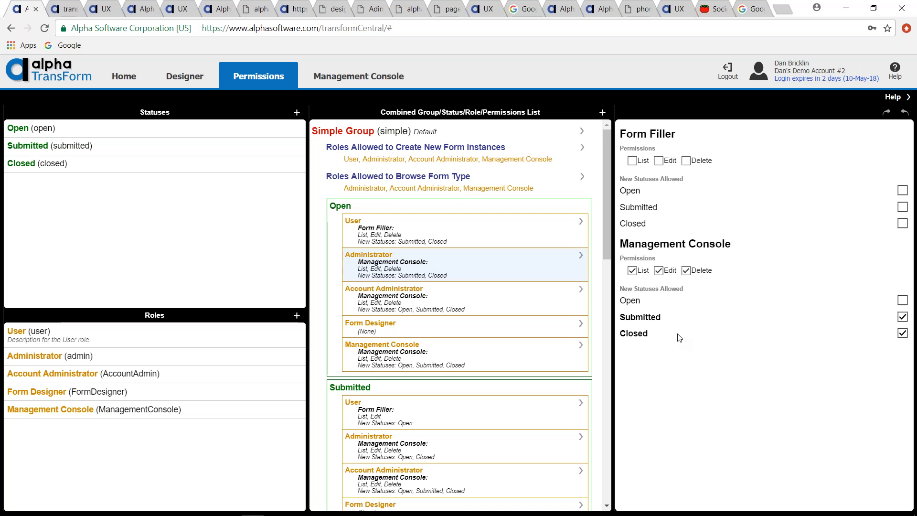
left_click(455, 300)
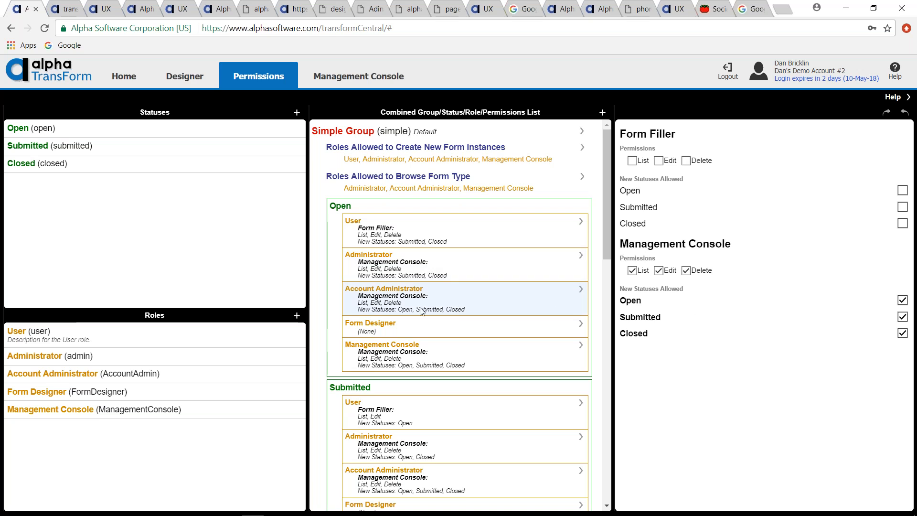
left_click(451, 331)
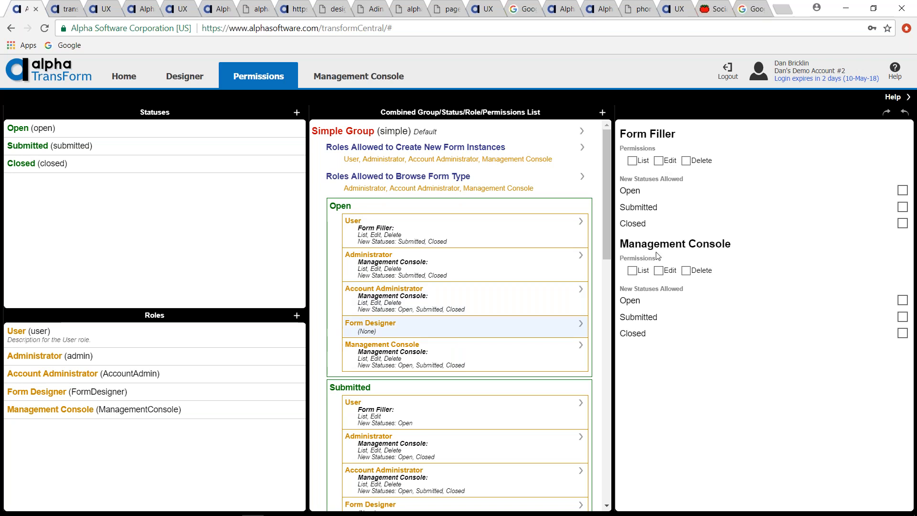
left_click(491, 364)
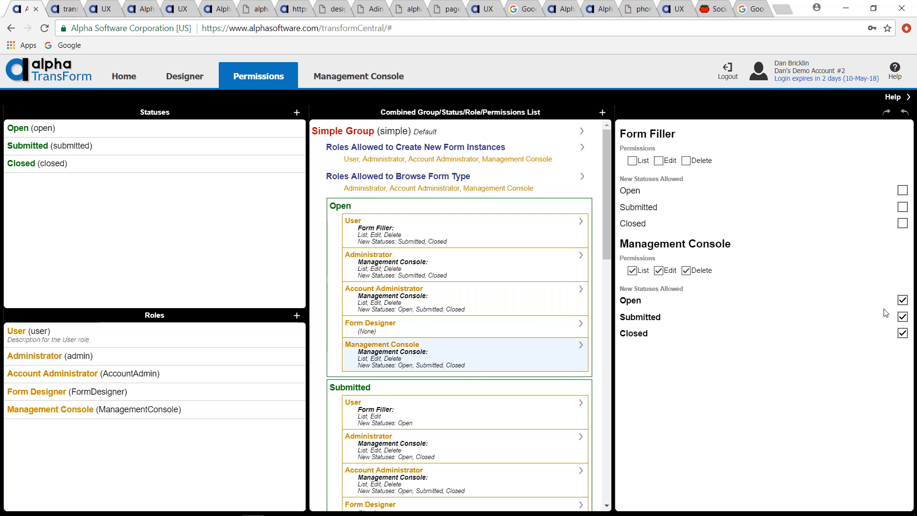
Step: Inspect the User and Administrator permissions under the Simple Group's Submitted status and compare them with the Open status
scroll(393, 297, "down", 1)
scroll(393, 297, "up", 1)
scroll(393, 296, "down", 3)
scroll(393, 295, "up", 3)
scroll(420, 315, "down", 2)
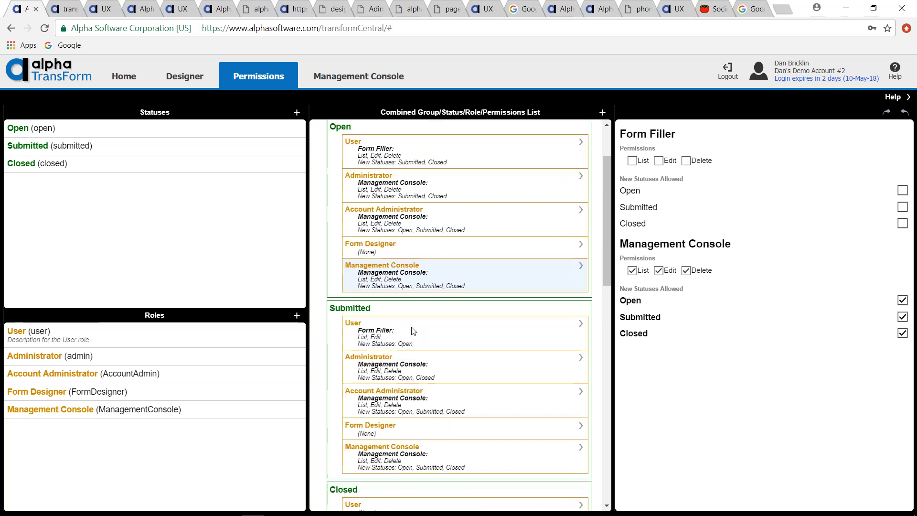
left_click(451, 335)
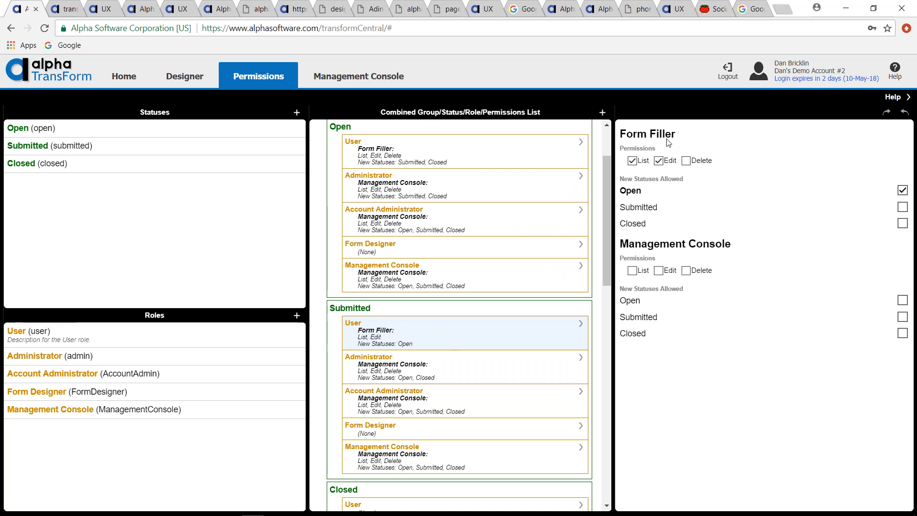
left_click(471, 376)
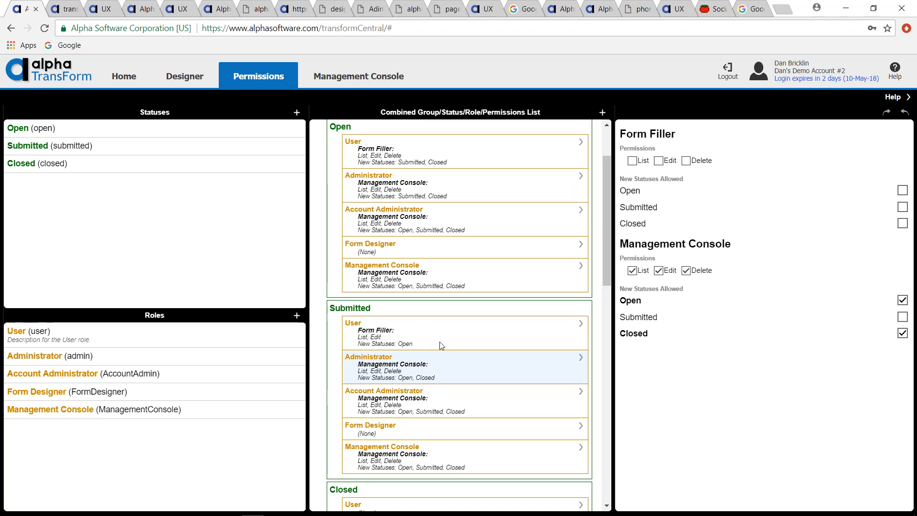
scroll(440, 345, "down", 1)
scroll(440, 346, "down", 1)
scroll(439, 343, "up", 2)
scroll(438, 340, "down", 2)
scroll(442, 306, "up", 4)
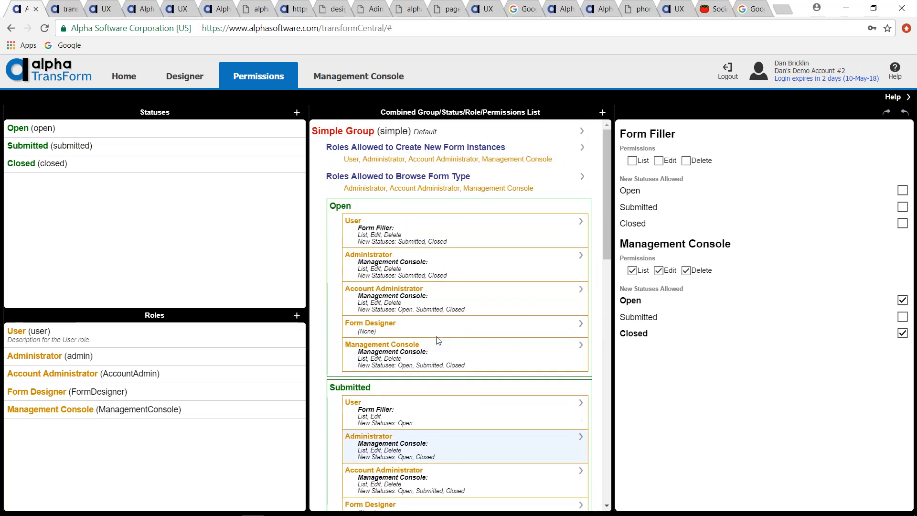
scroll(442, 306, "down", 2)
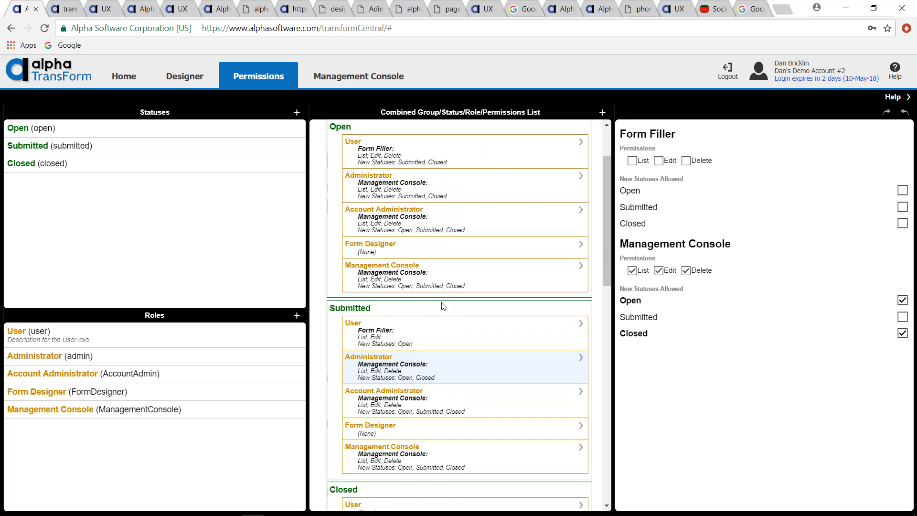
Step: Review the Simple Group's permissions through the Closed status and inspect which roles may create and browse forms in the Complex Group
scroll(442, 306, "up", 2)
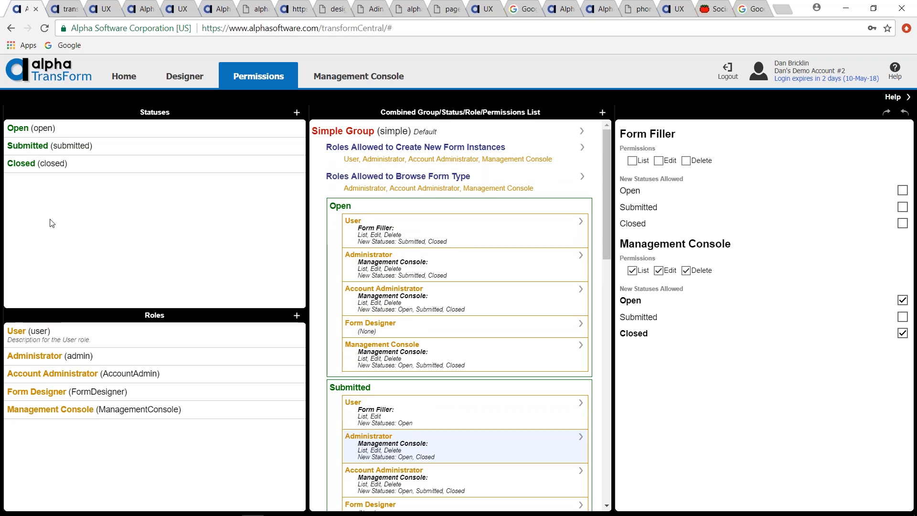
scroll(349, 301, "down", 5)
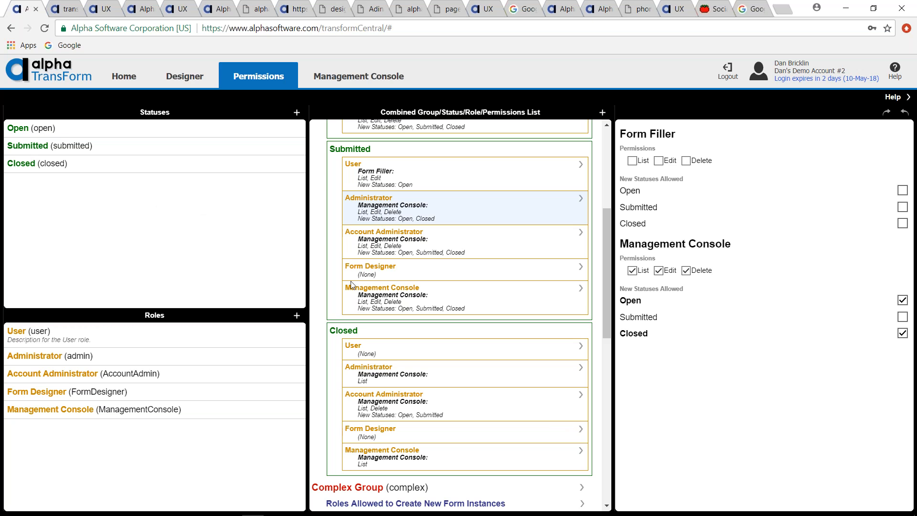
scroll(351, 284, "down", 5)
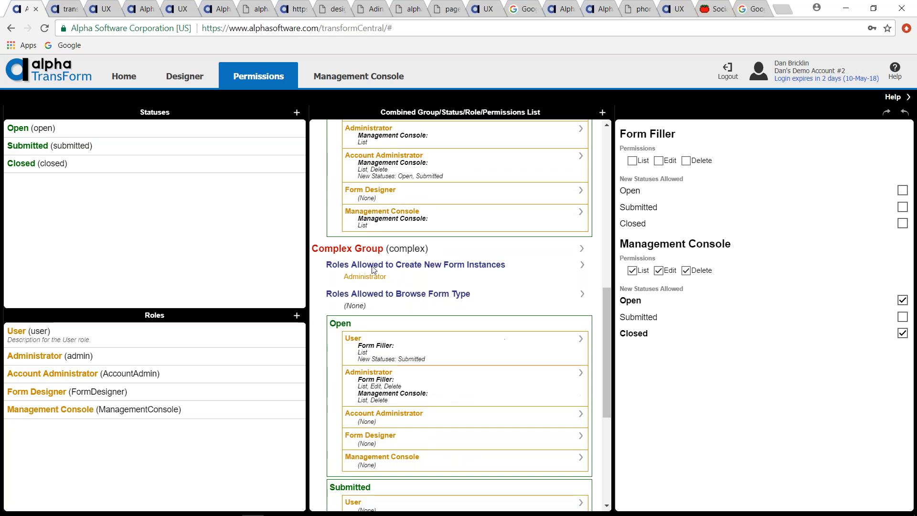
scroll(387, 253, "down", 2)
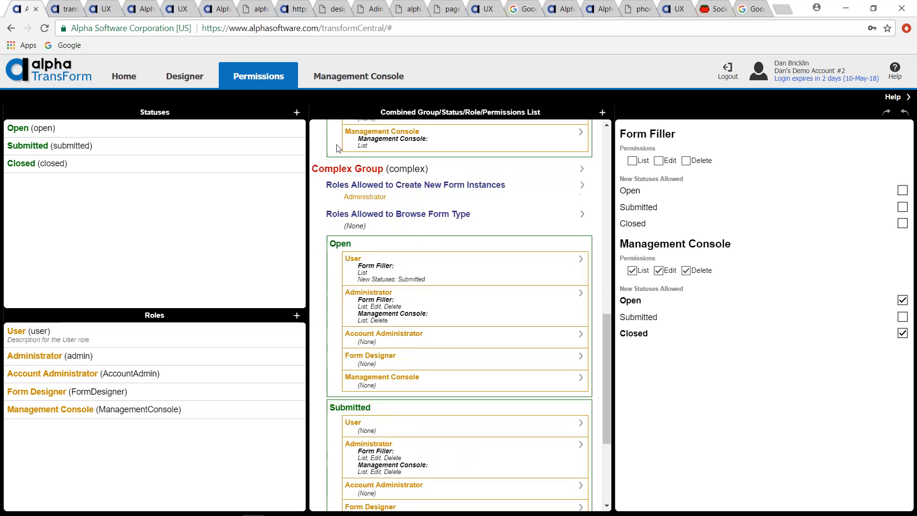
left_click(450, 192)
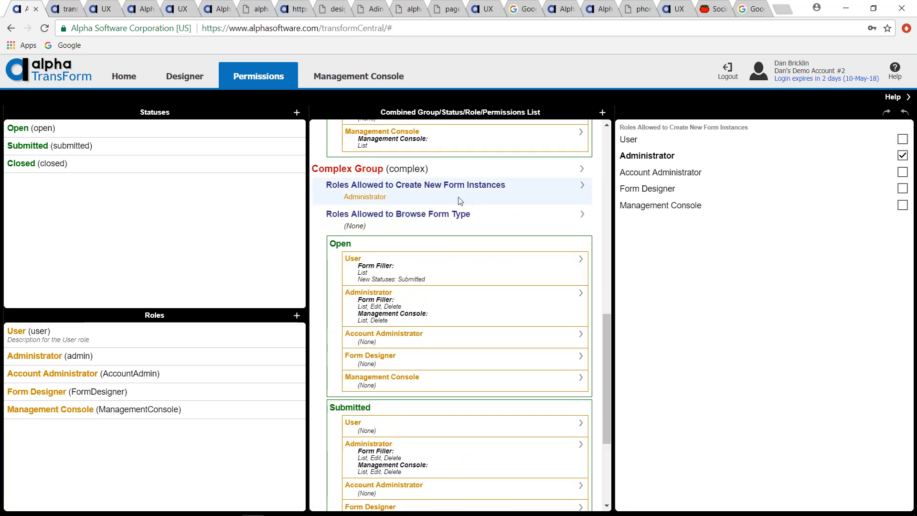
left_click(431, 220)
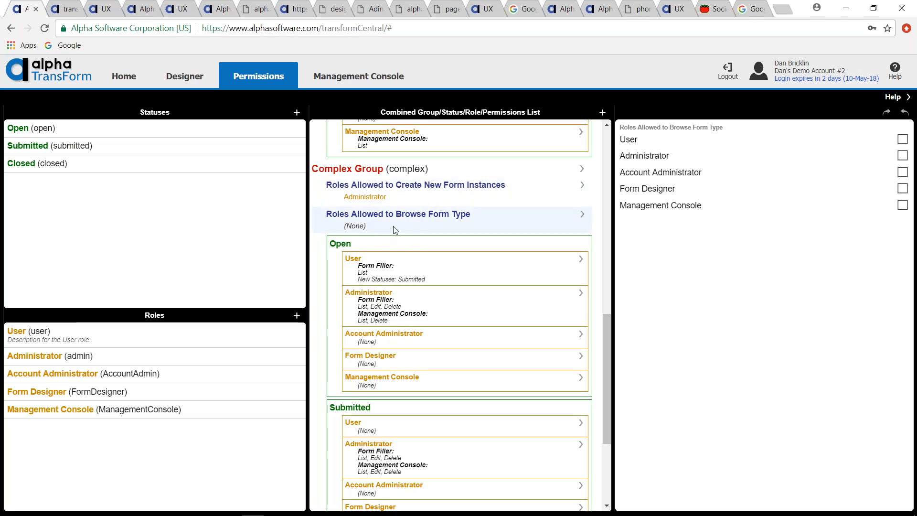
scroll(415, 278, "down", 2)
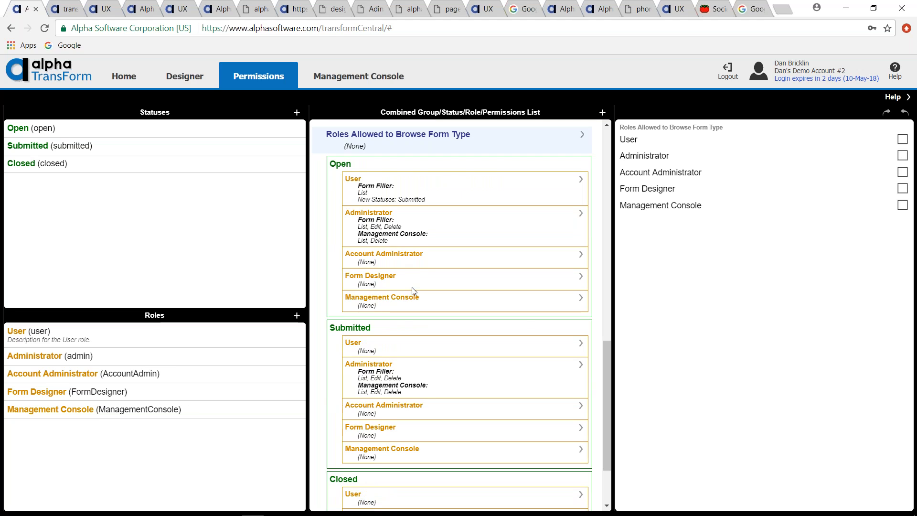
scroll(412, 288, "up", 4)
scroll(412, 289, "down", 4)
Step: Grant the User role the Management Console List permission under the Complex Group's Submitted status, and try undo and redo on that change
left_click(431, 354)
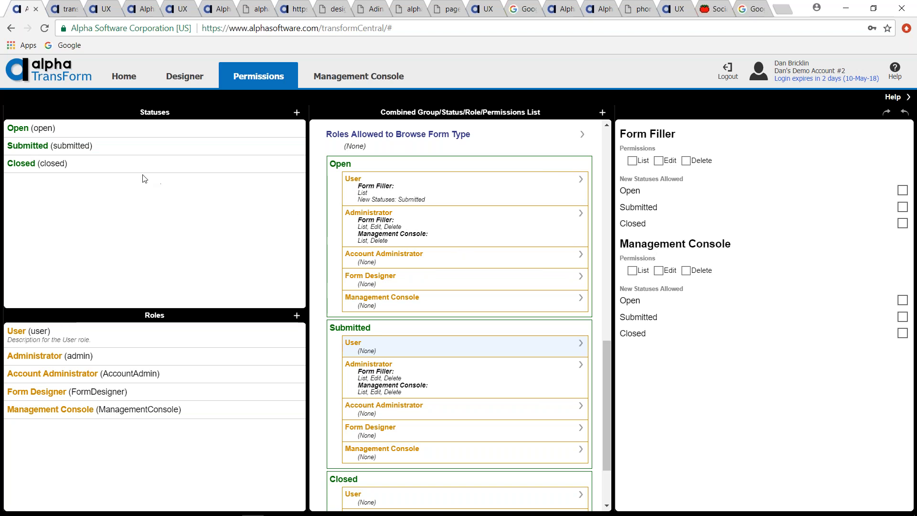
left_click(633, 271)
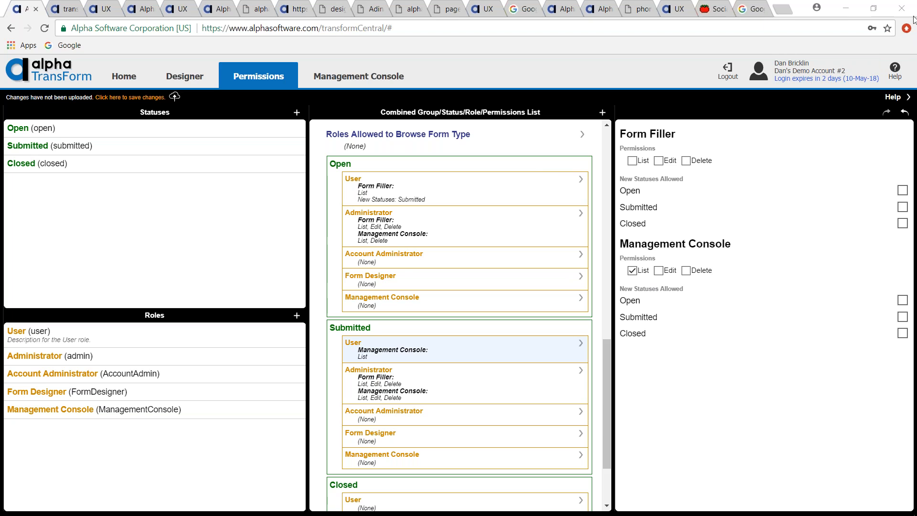
left_click(906, 113)
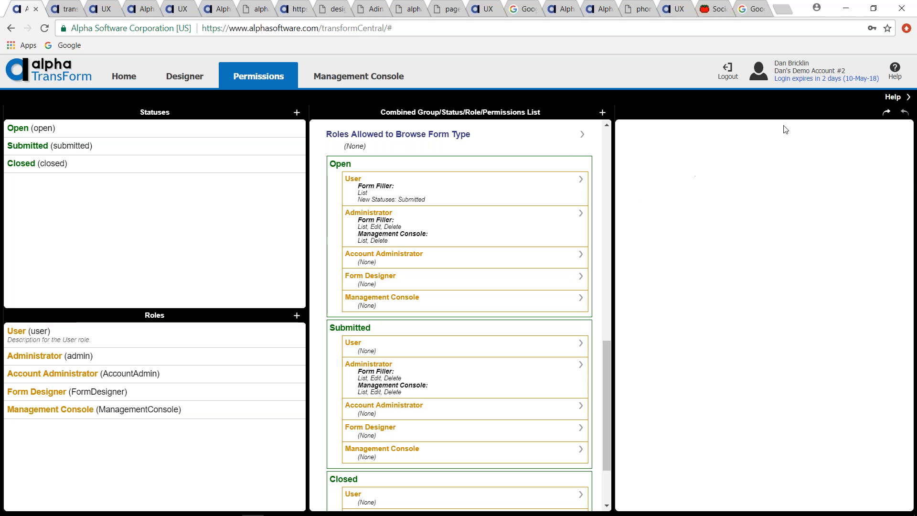
left_click(886, 113)
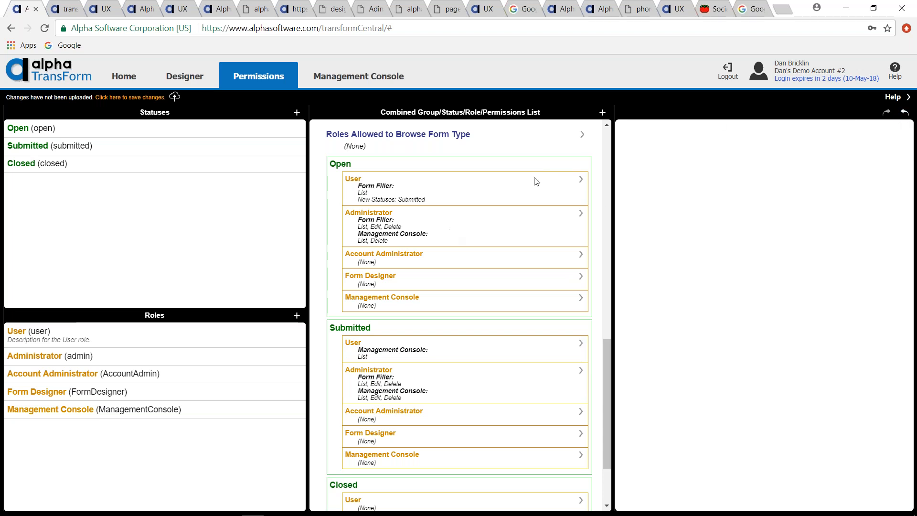
left_click(905, 113)
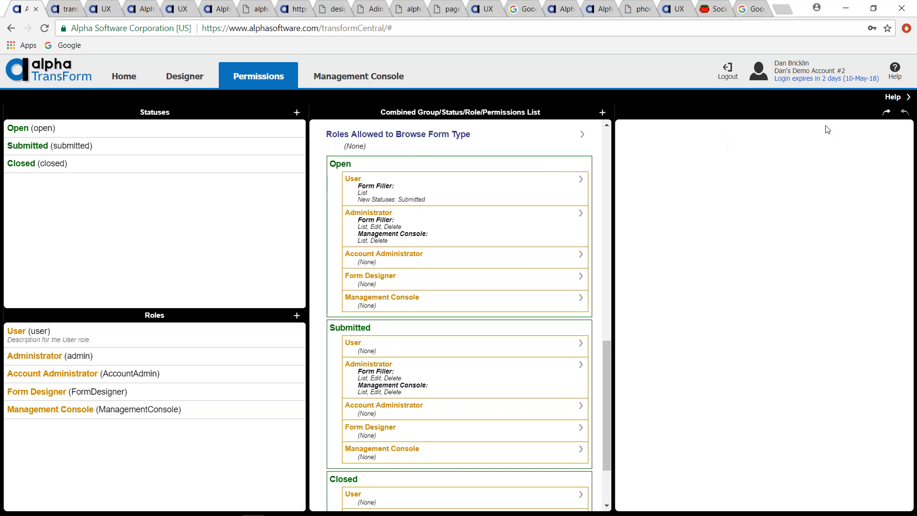
Step: Read the Permissions help pages on Overview, Status/Role Groups, and Saving and Loading, and close the help
left_click(897, 99)
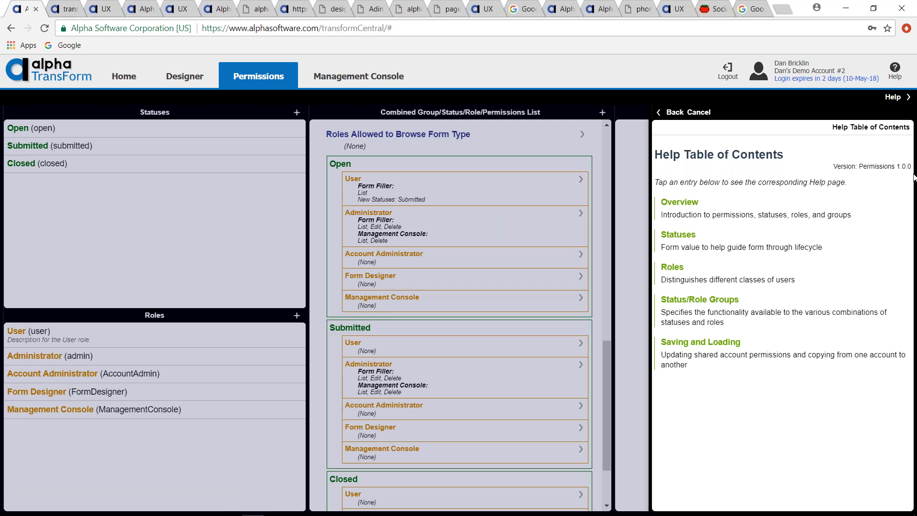
left_click(687, 209)
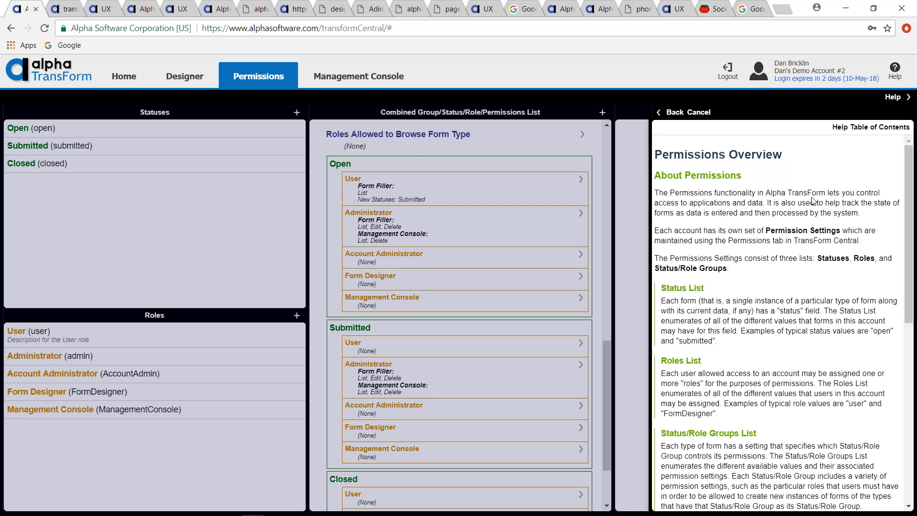
left_click(871, 126)
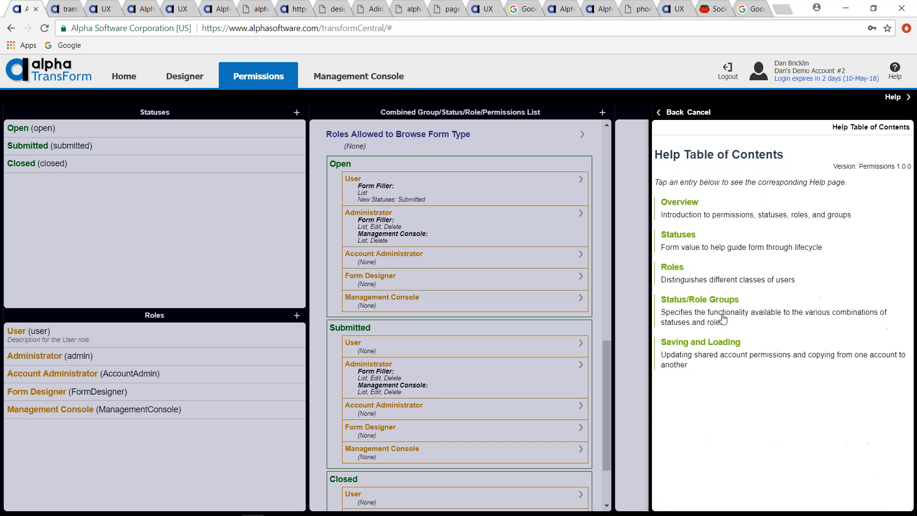
left_click(693, 305)
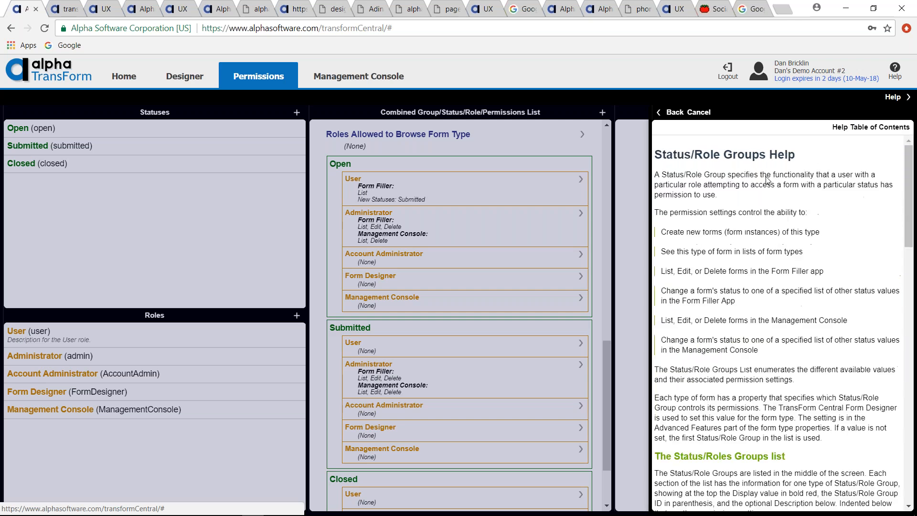
left_click(862, 128)
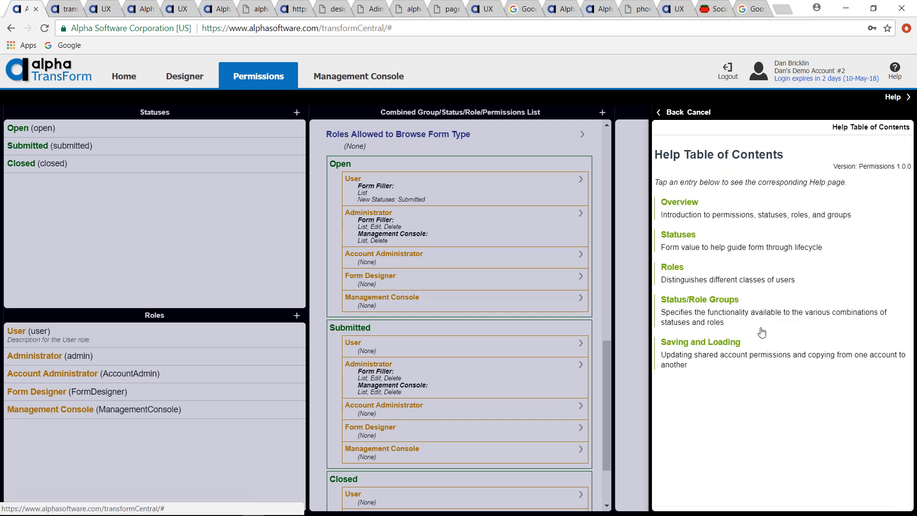
left_click(708, 348)
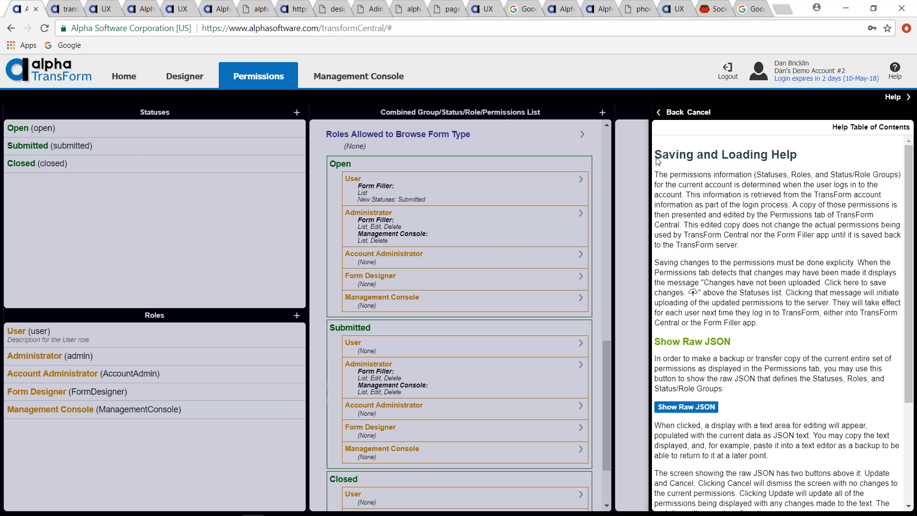
left_click(699, 112)
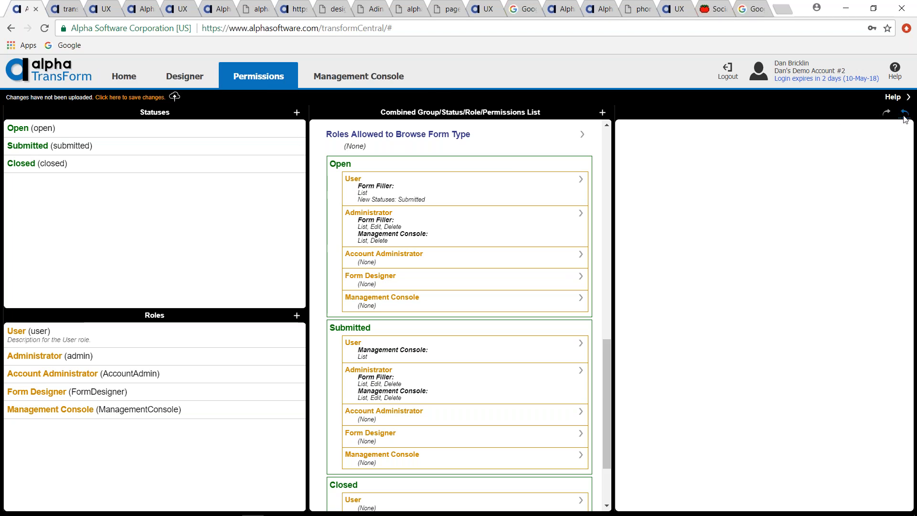
Step: Open the raw JSON of the permissions from the Saving and Loading help and examine its statuses, roles and group definitions
left_click(894, 97)
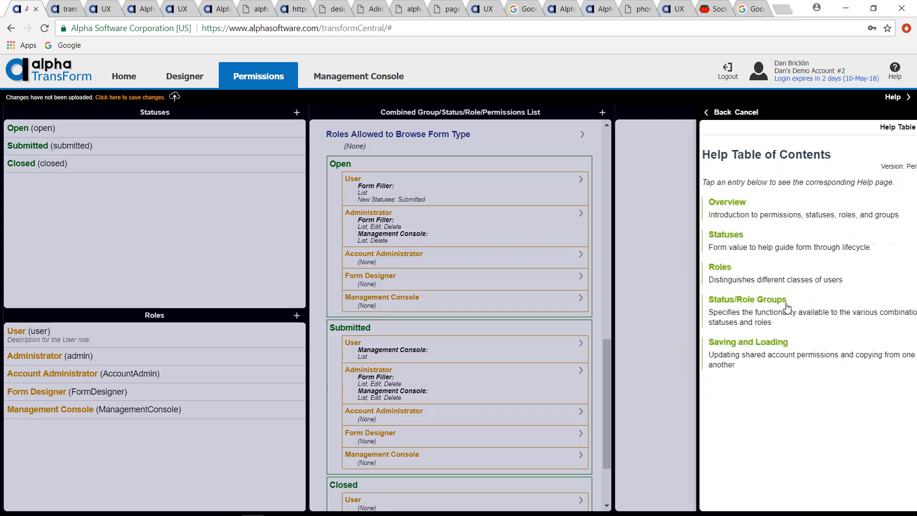
left_click(726, 356)
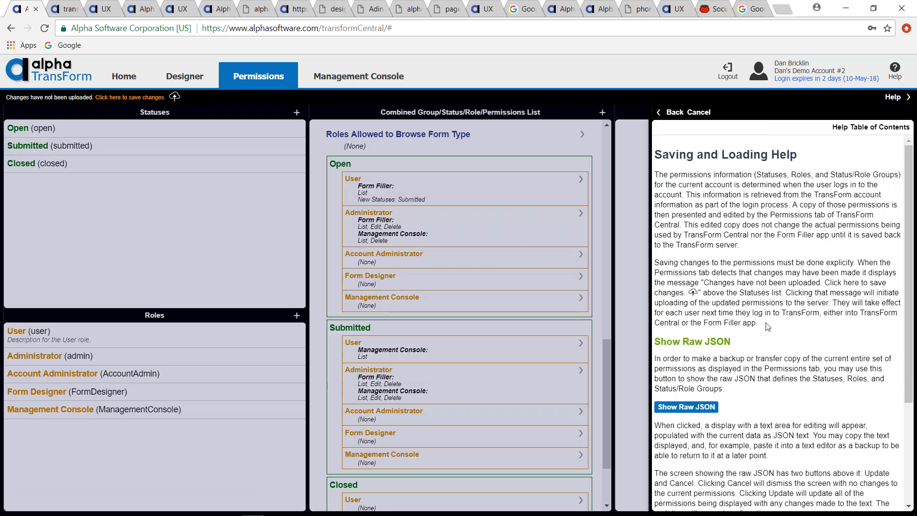
left_click(703, 407)
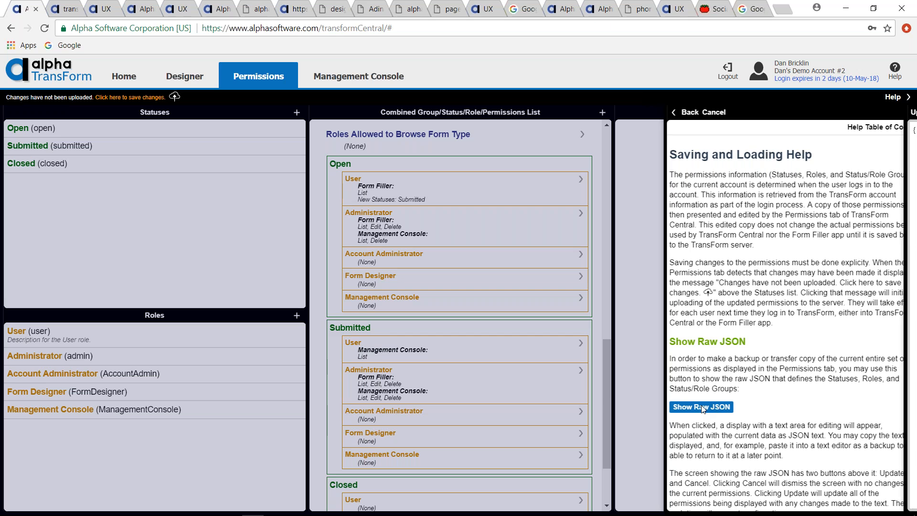
scroll(723, 362, "down", 20)
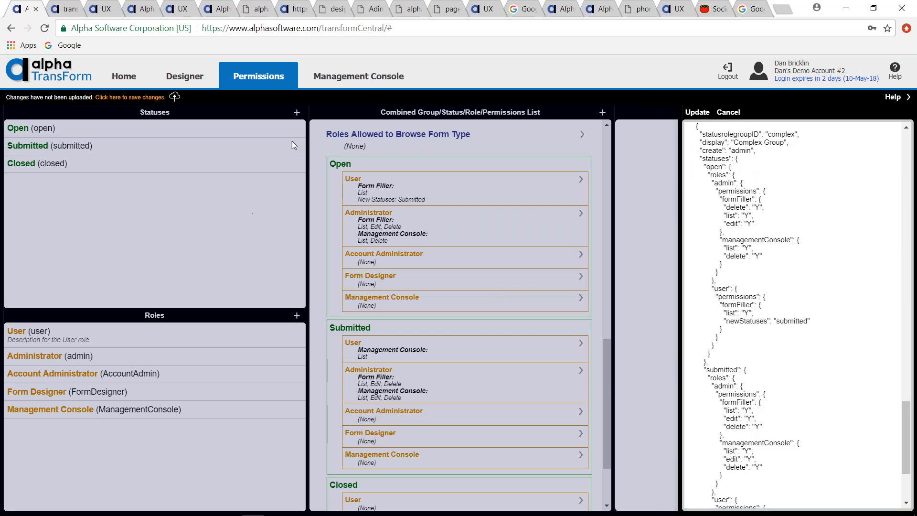
scroll(827, 290, "up", 20)
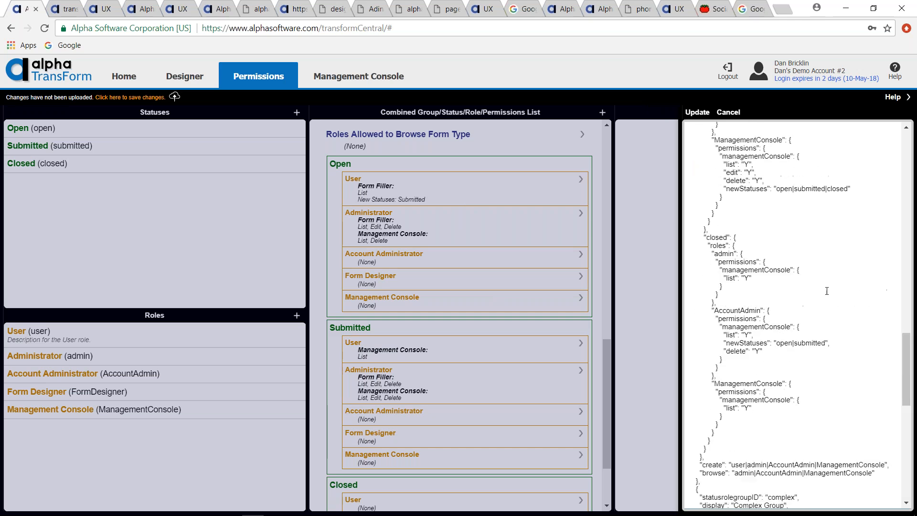
scroll(741, 257, "up", 10)
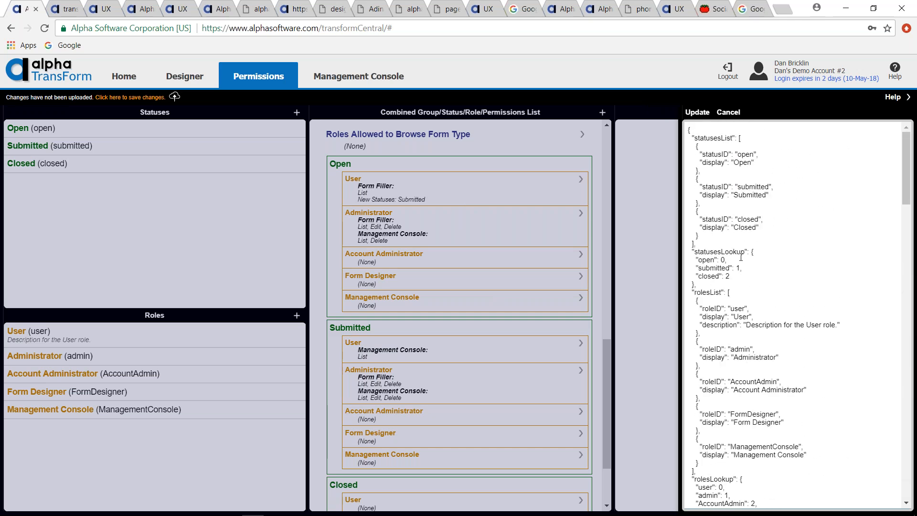
scroll(741, 257, "down", 4)
scroll(735, 299, "up", 4)
scroll(762, 280, "down", 10)
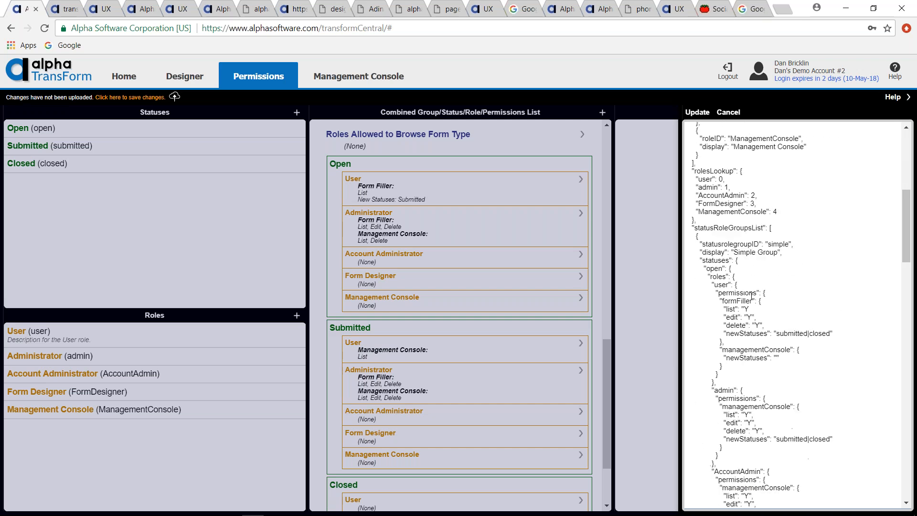
scroll(752, 297, "up", 10)
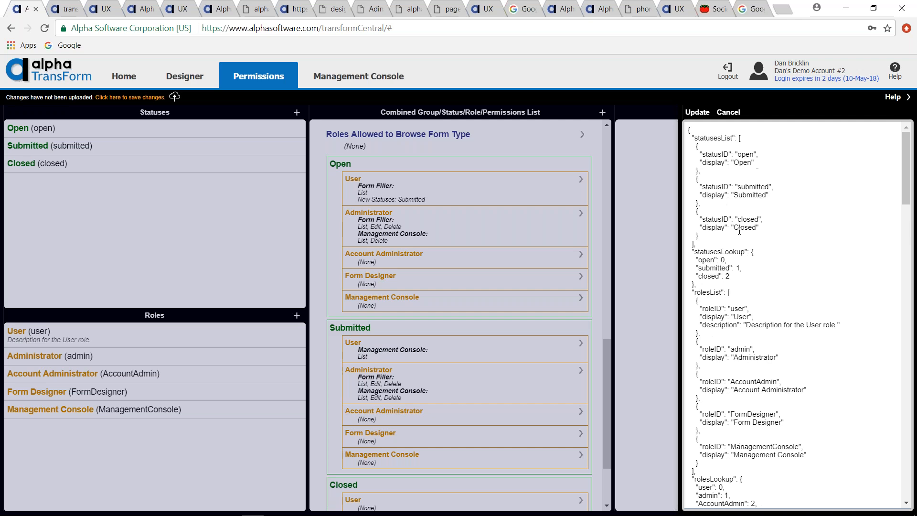
Step: Select the entire permissions JSON text, clear the selection and close the JSON view without updating
left_click(748, 195)
key("ctrl+a")
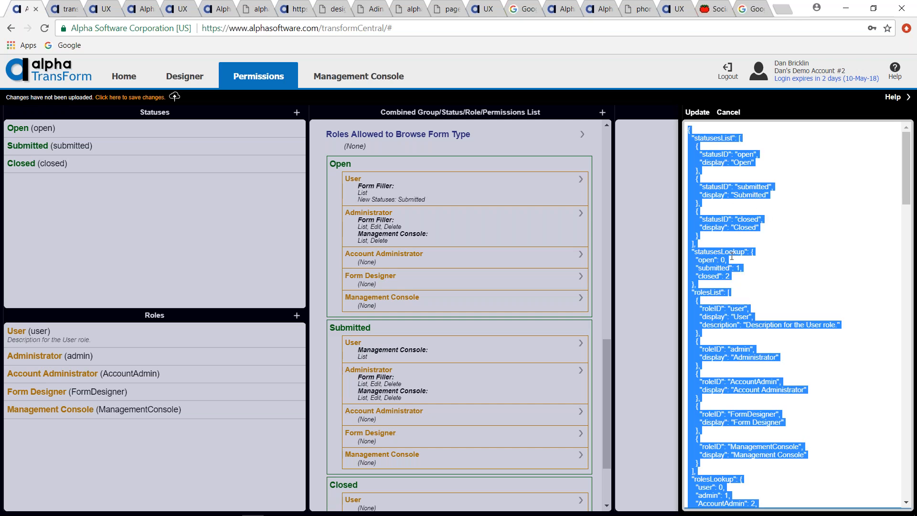
left_click(809, 162)
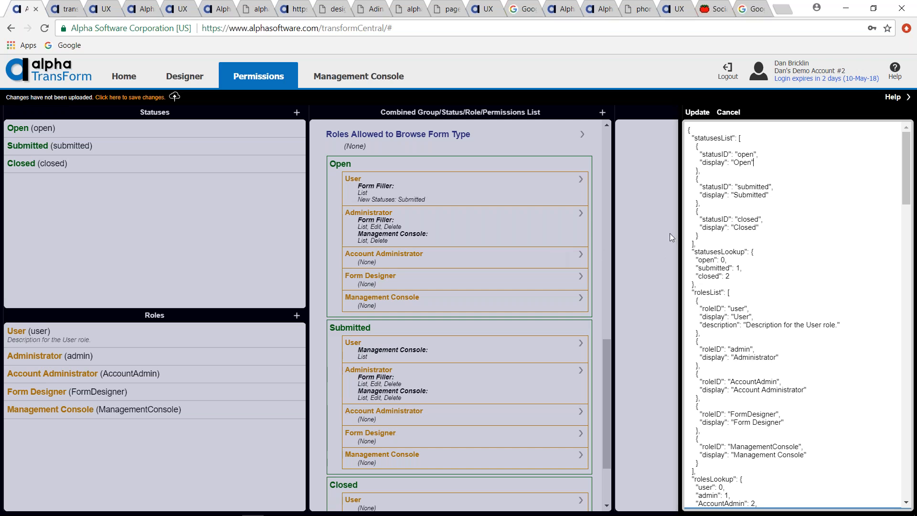
left_click(727, 112)
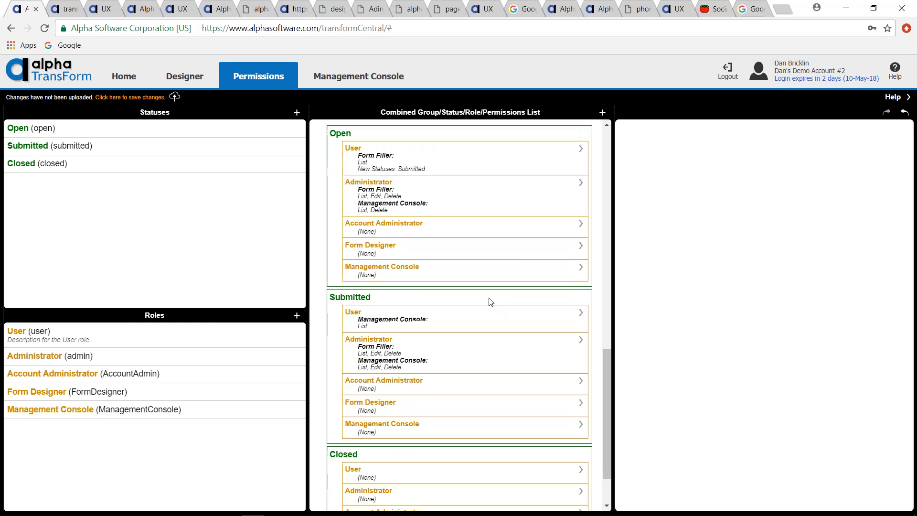
Step: Compare the role permissions of the Simple Group and the Complex Group across the Open, Submitted and Closed statuses
scroll(505, 289, "down", 2)
scroll(445, 292, "up", 10)
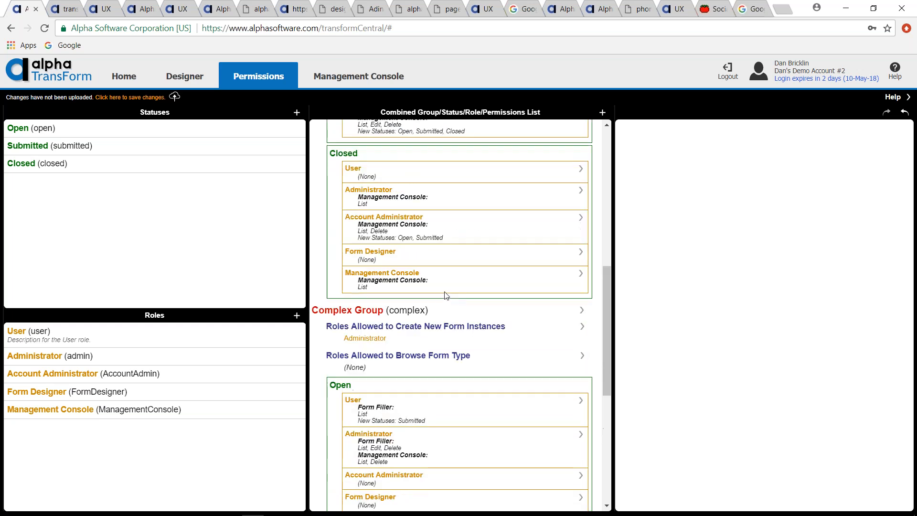
scroll(437, 348, "down", 3)
scroll(406, 382, "down", 2)
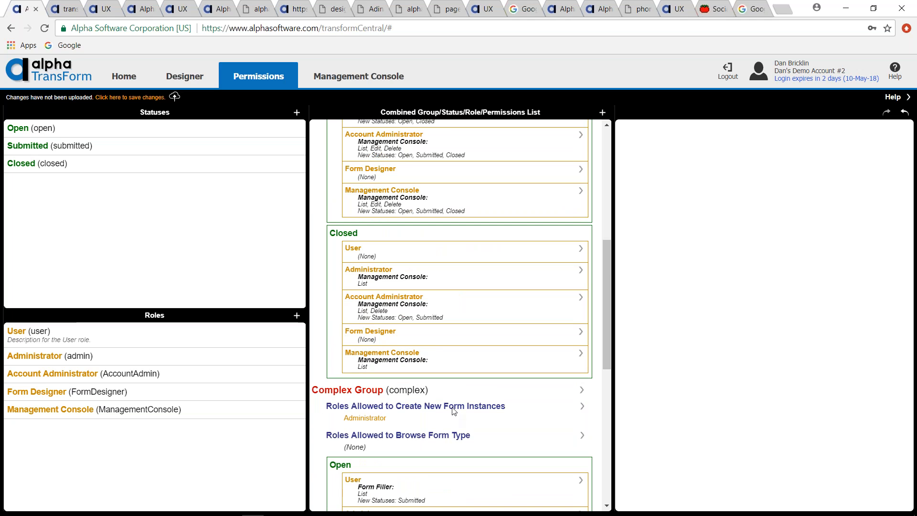
scroll(454, 413, "down", 2)
scroll(401, 349, "down", 8)
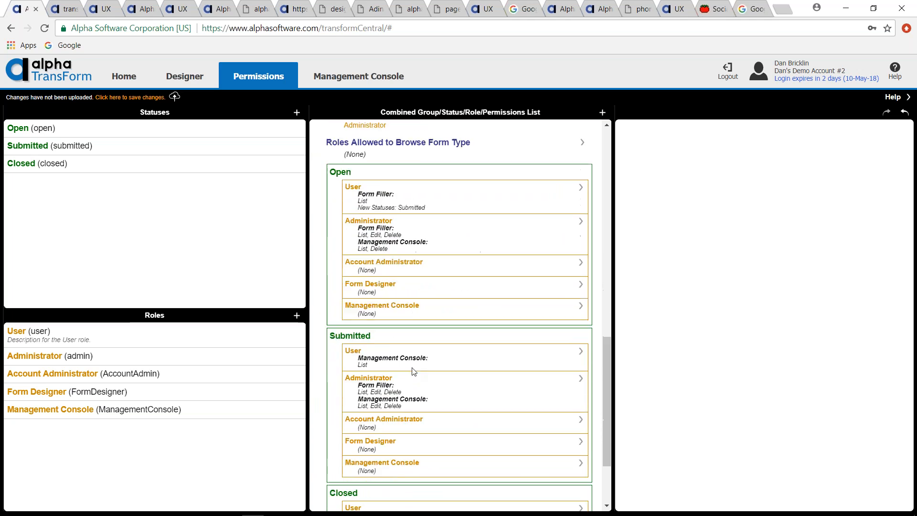
scroll(413, 369, "up", 15)
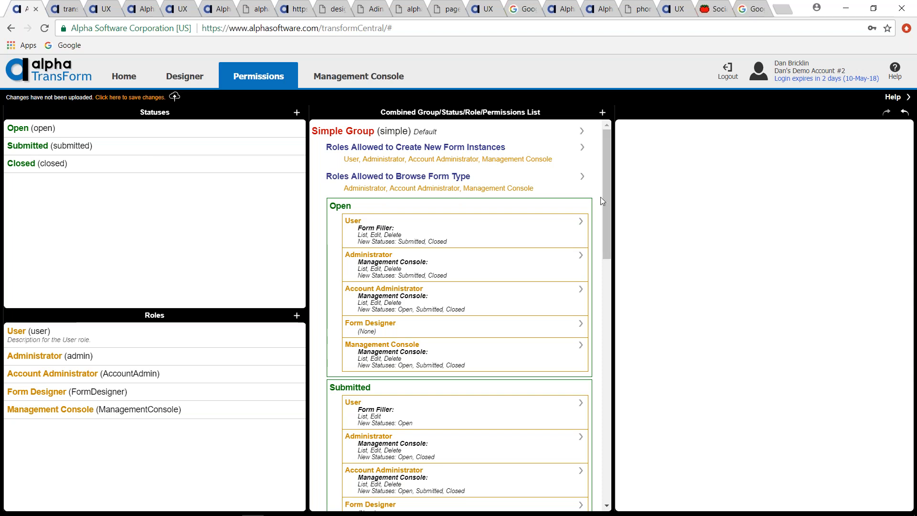
scroll(609, 224, "down", 1)
scroll(608, 210, "up", 1)
scroll(359, 337, "down", 2)
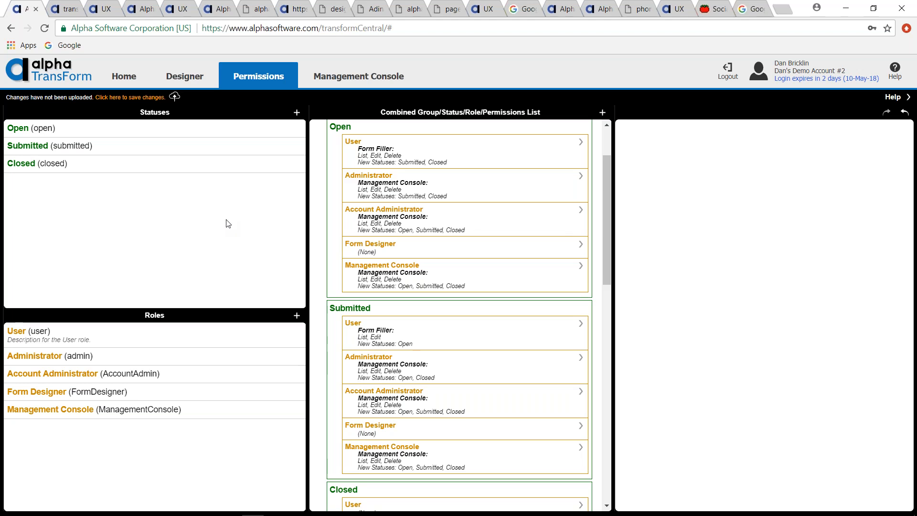
Step: Open Manage User Roles and display the available roles for the account's listed user
left_click(125, 75)
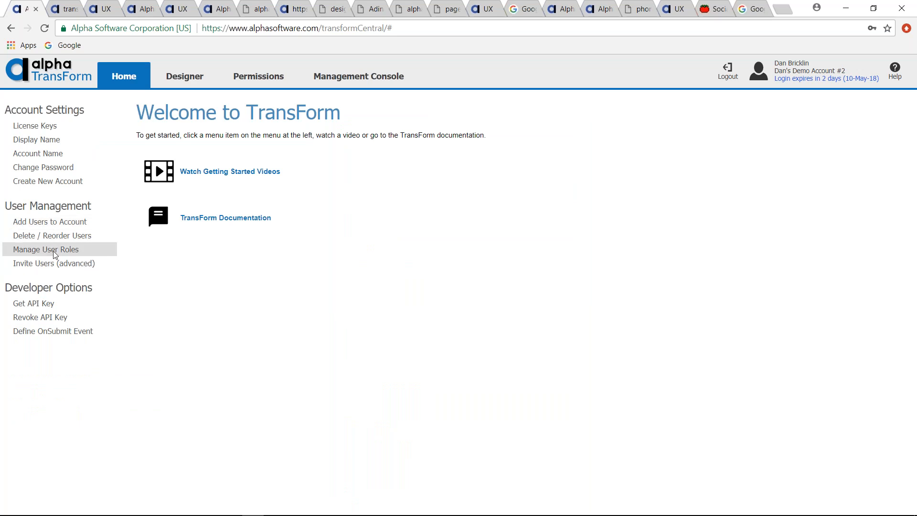
left_click(67, 253)
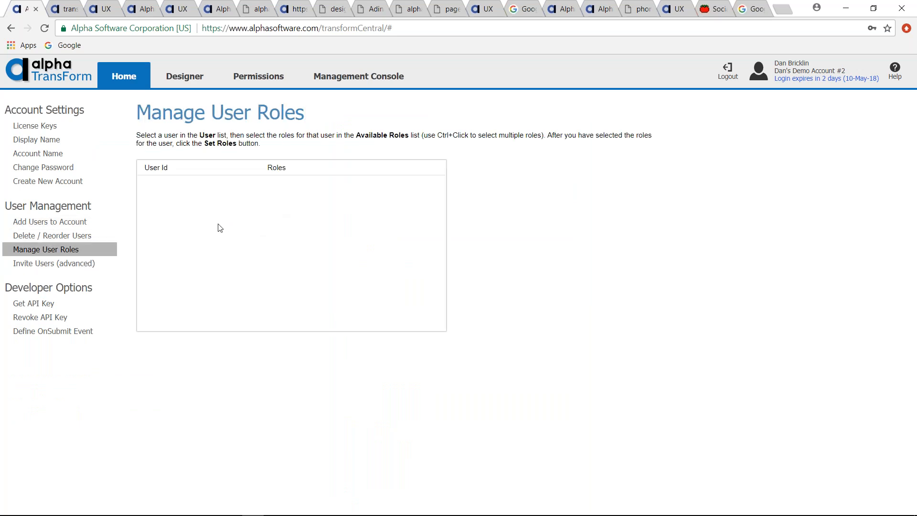
left_click(173, 189)
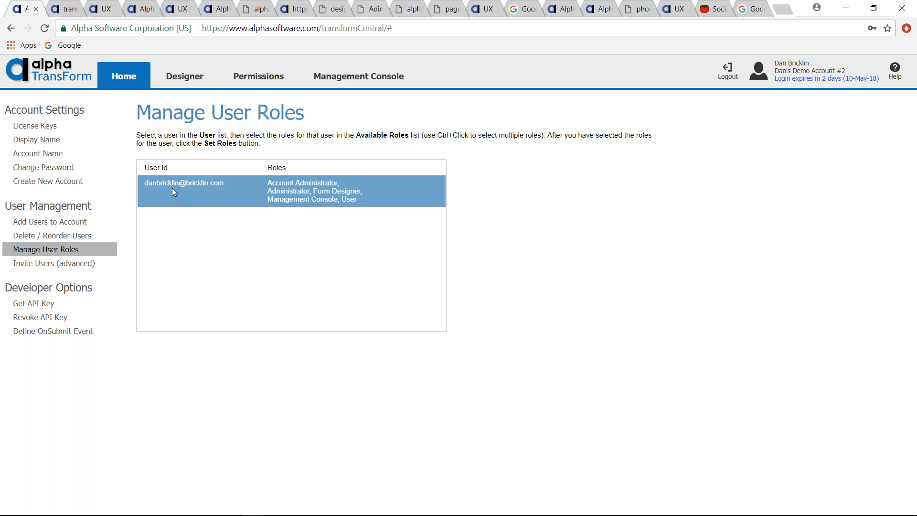
left_click(352, 194)
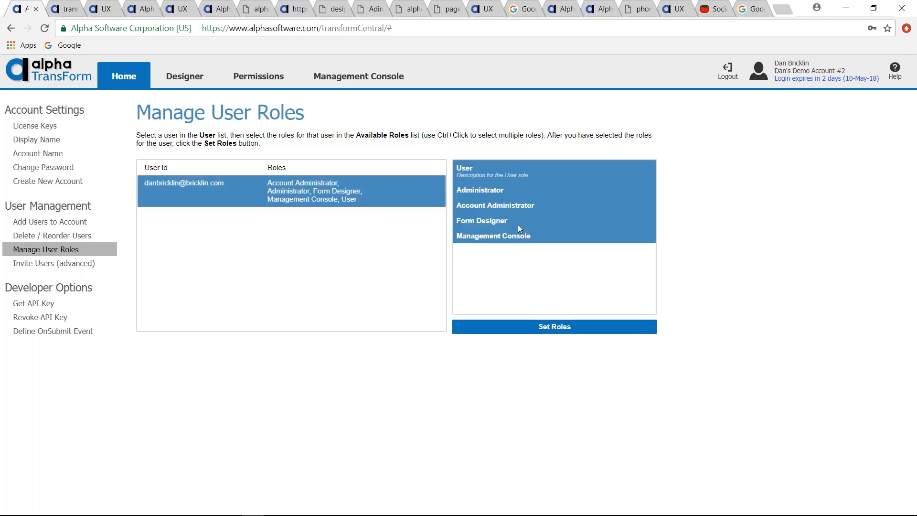
Step: Select the User, Administrator, Account Administrator and Form Designer roles together for the user, without setting them
left_click(489, 190)
left_click(487, 206)
left_click(486, 222)
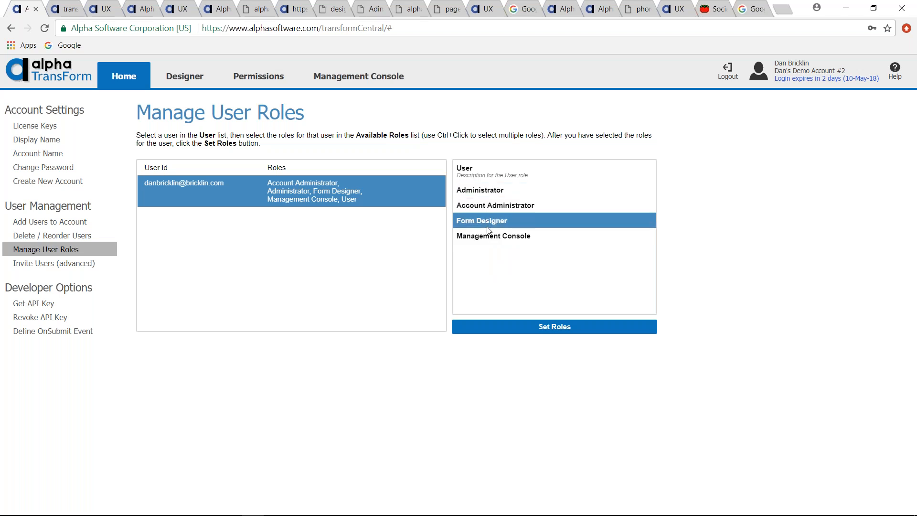
left_click(487, 233)
left_click(487, 220)
left_click(487, 205, "ctrl")
left_click(485, 191, "ctrl")
left_click(482, 171, "ctrl")
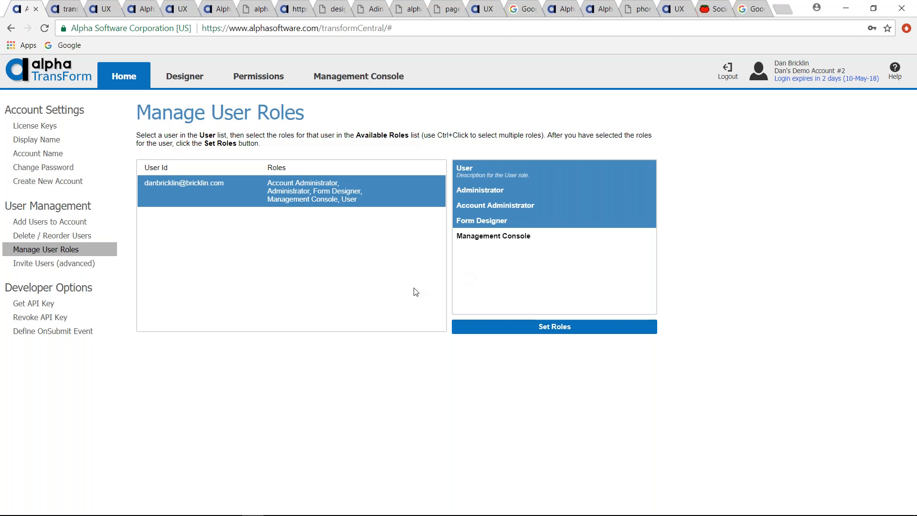
Step: View the Status/Role Permissions Group choices for the Pumpjack Inspection form in the Designer and cancel without selecting one
left_click(184, 76)
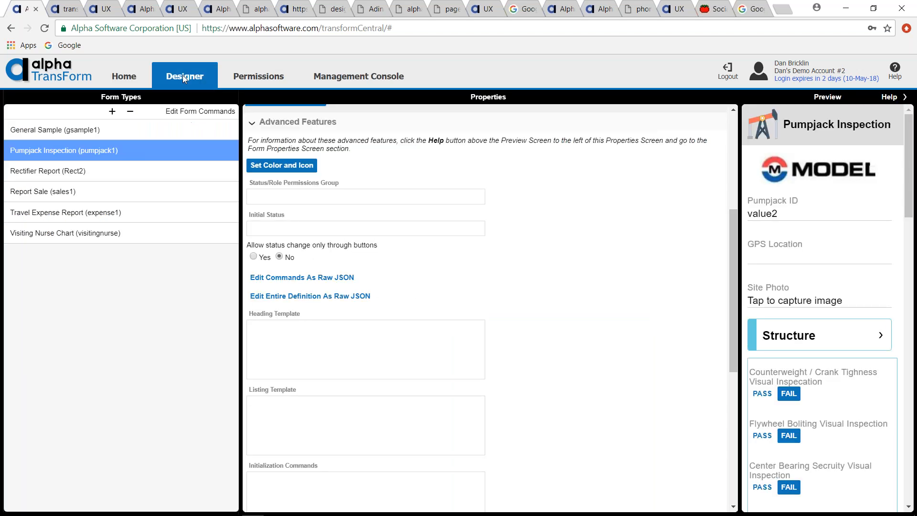
left_click(310, 200)
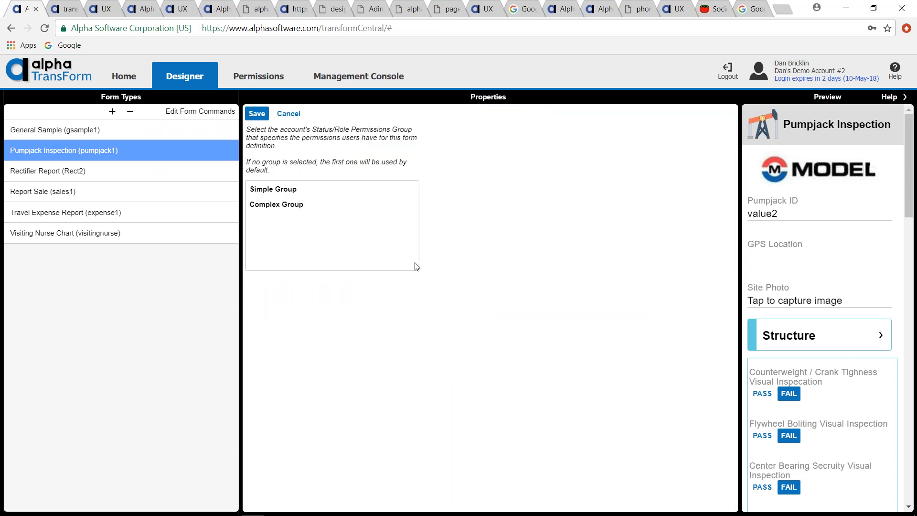
left_click(291, 114)
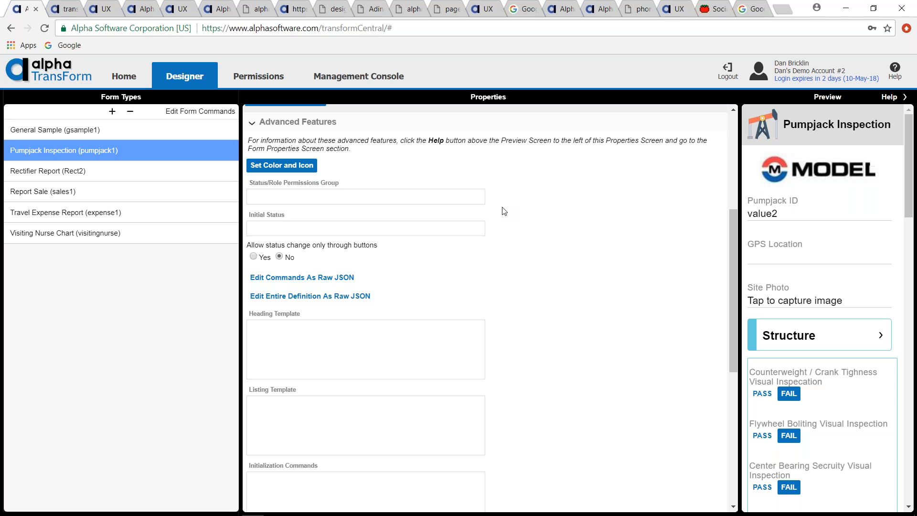
Step: Return to Permissions, expand the Open status to view its ID, display and description settings, and collapse it again
left_click(247, 80)
left_click(190, 136)
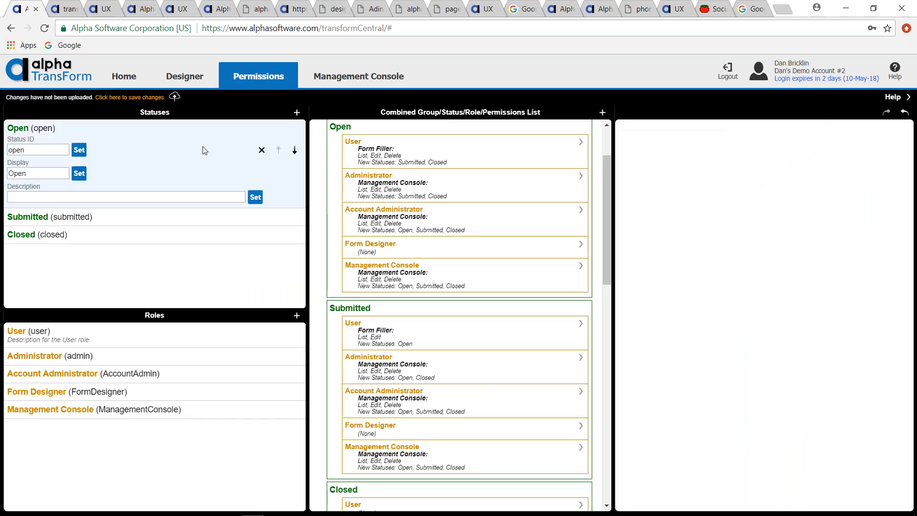
left_click(295, 150)
left_click(281, 168)
left_click(180, 156)
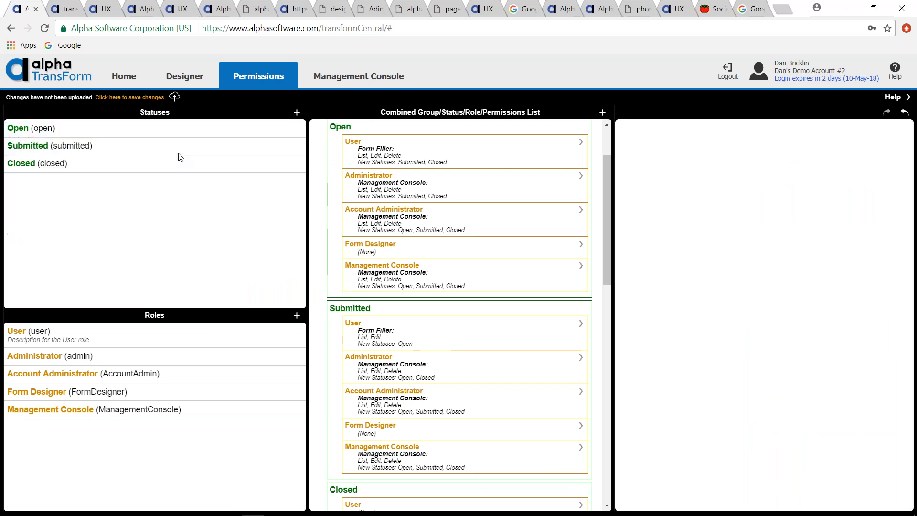
left_click(181, 136)
left_click(182, 137)
left_click(181, 138)
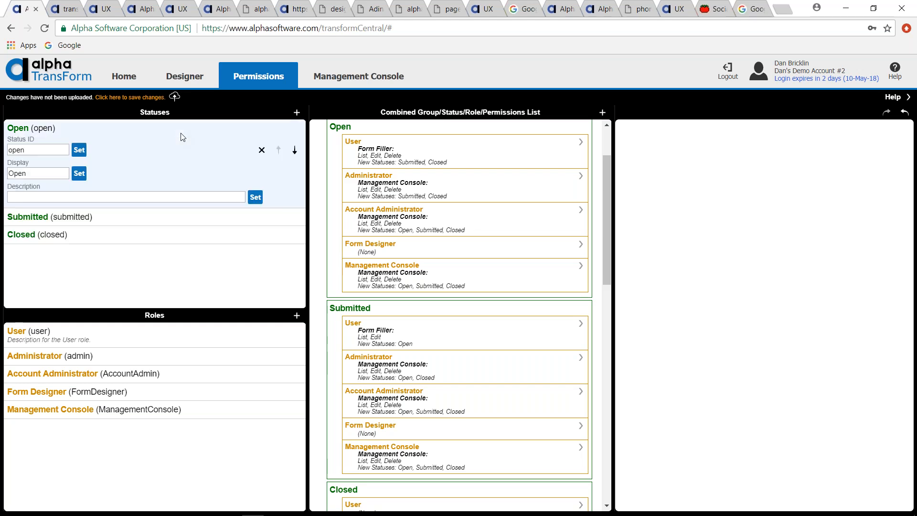
left_click(183, 137)
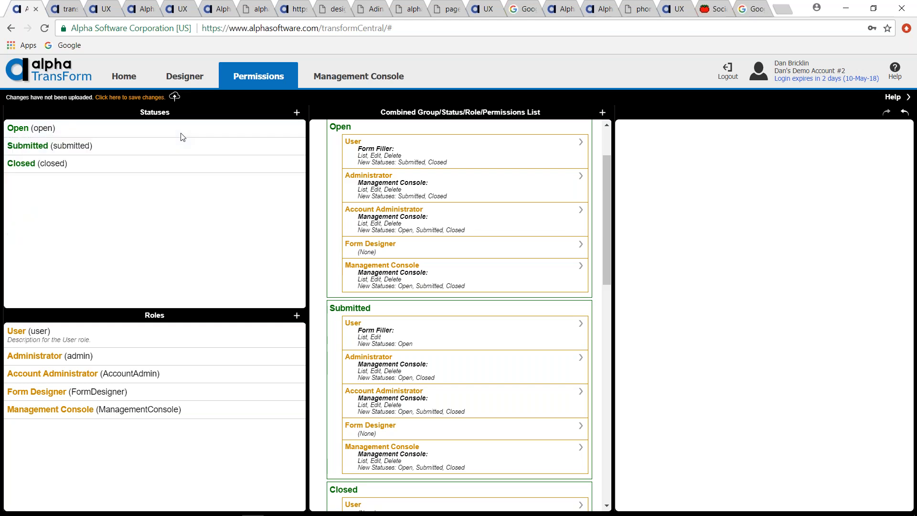
Step: Revisit the Home page and add a blank form type in the Designer
left_click(132, 77)
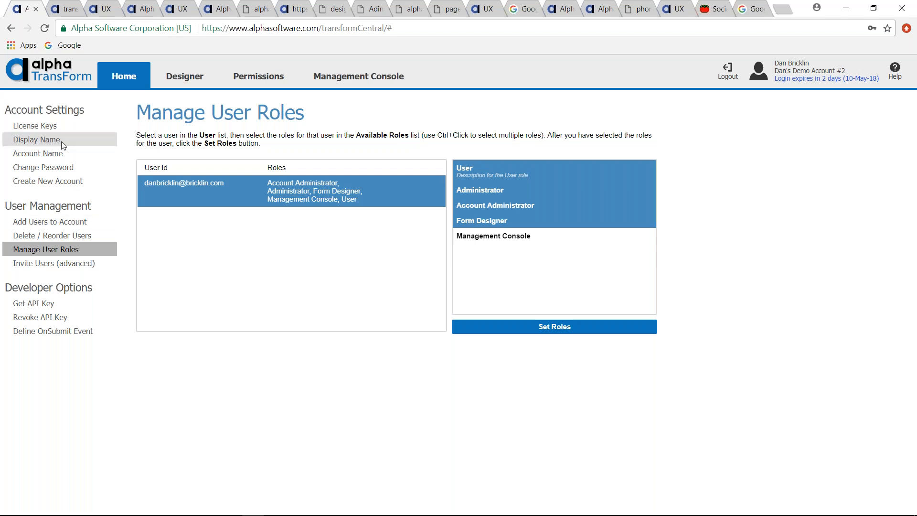
left_click(173, 82)
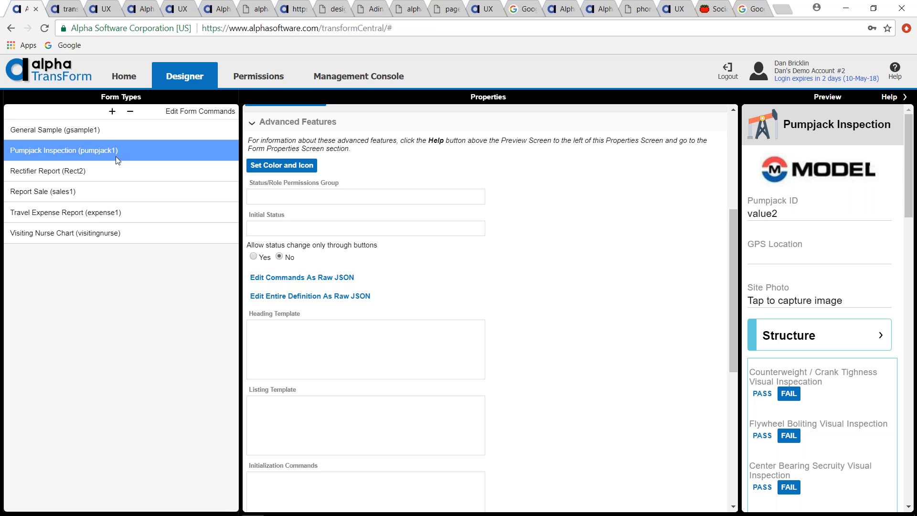
left_click(112, 111)
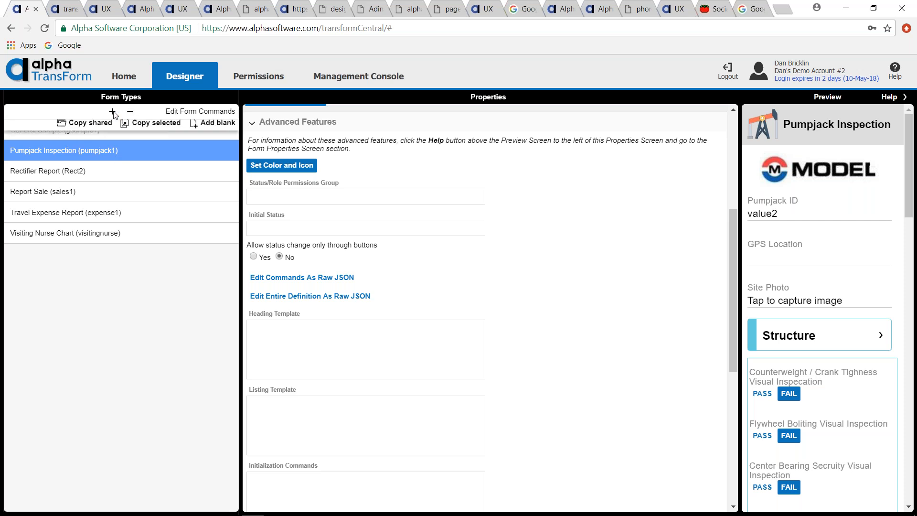
left_click(219, 130)
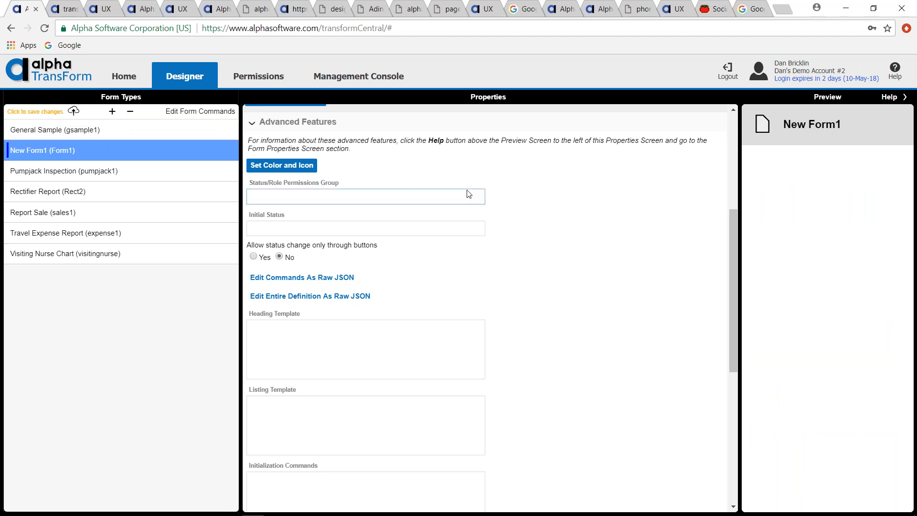
Step: Open Quickstart Text input for the new form, examine the Quick Reference field types and submit commands, and cancel
scroll(345, 253, "up", 5)
left_click(345, 255)
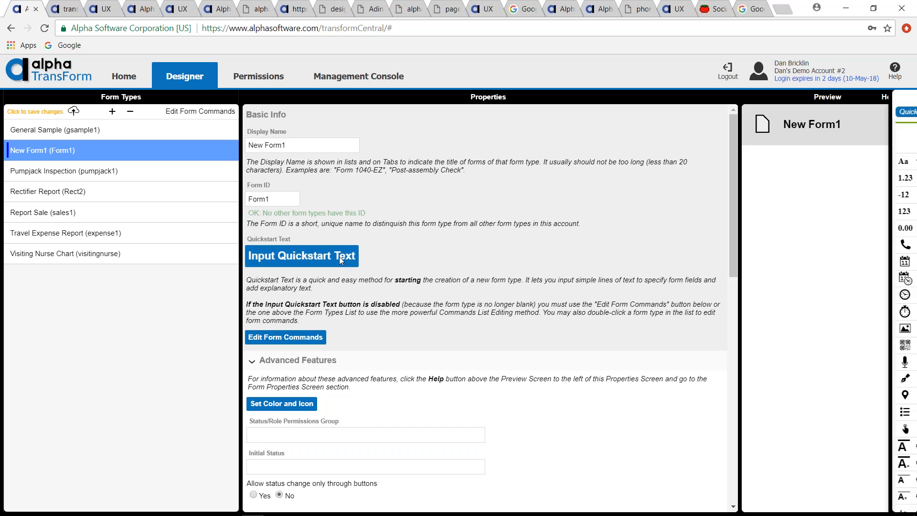
scroll(92, 210, "down", 2)
scroll(96, 228, "up", 2)
scroll(115, 191, "down", 2)
scroll(114, 191, "up", 2)
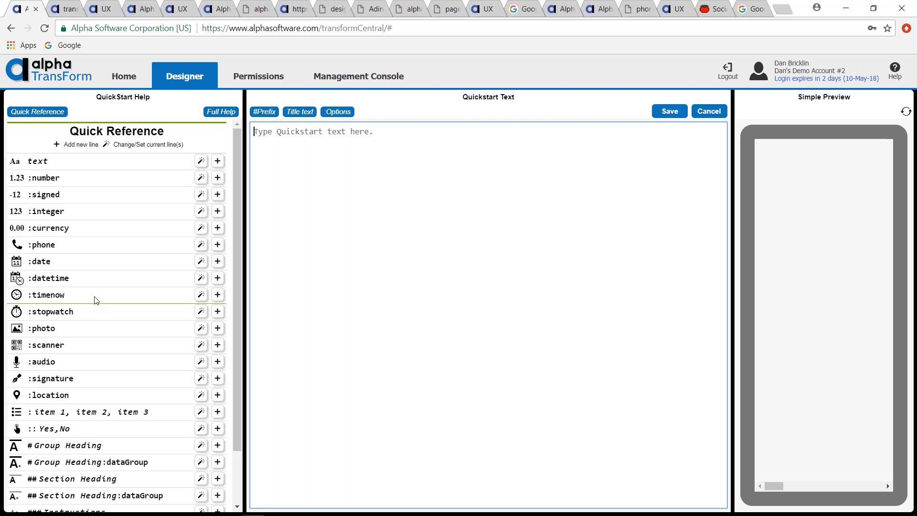
scroll(96, 300, "down", 2)
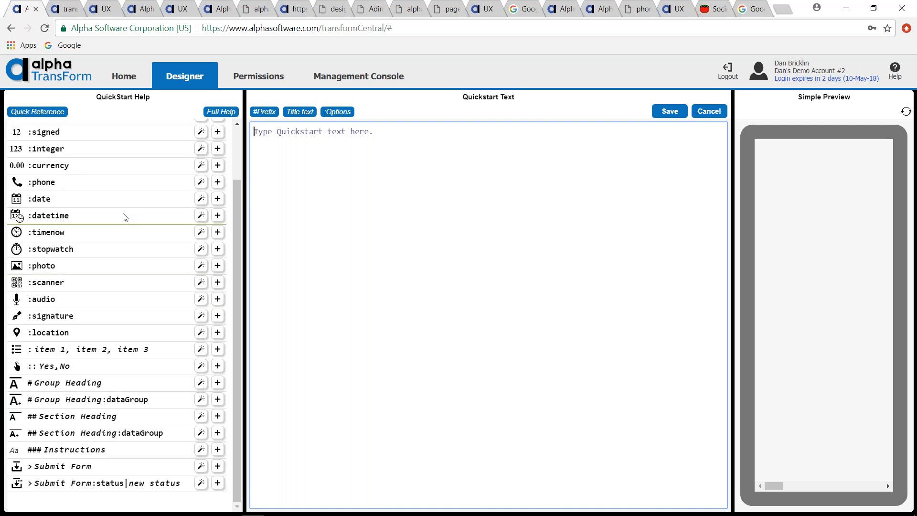
scroll(123, 215, "up", 2)
left_click_drag(237, 202, 241, 155)
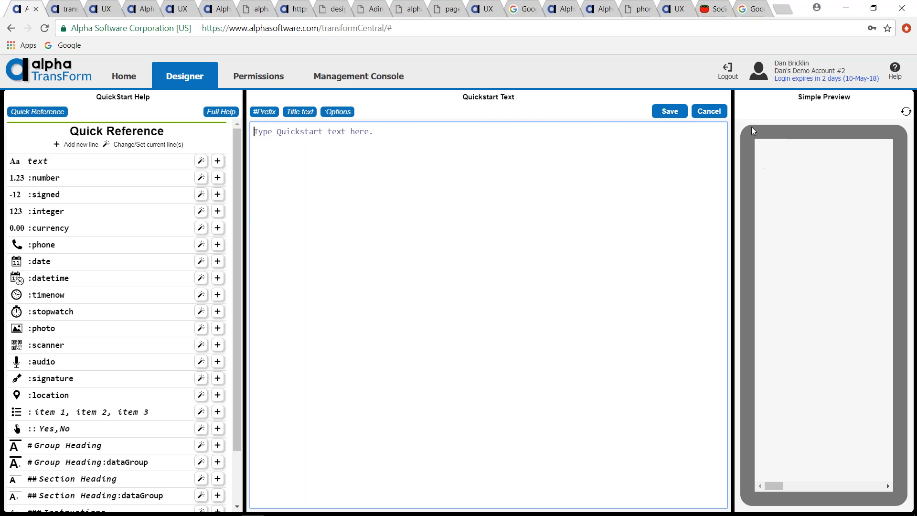
left_click(712, 112)
key("alt+Tab")
key("alt+shift+Tab")
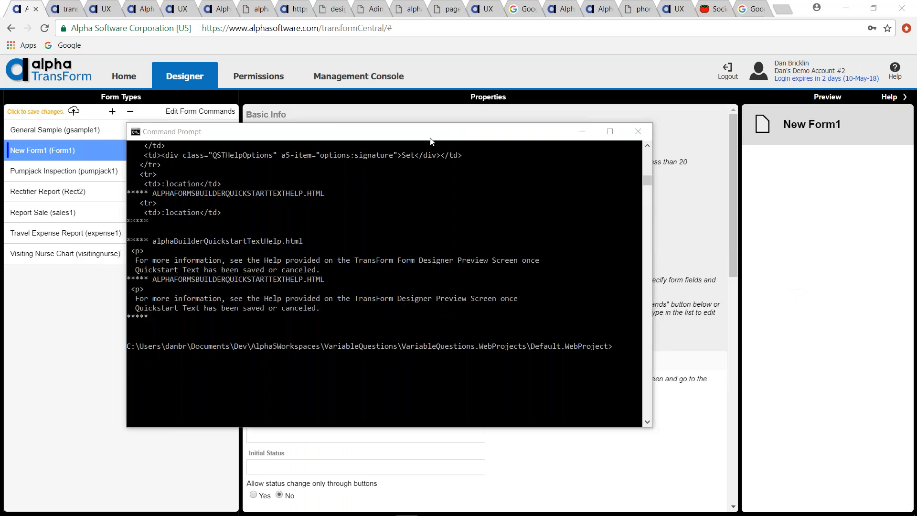
key("alt+Tab")
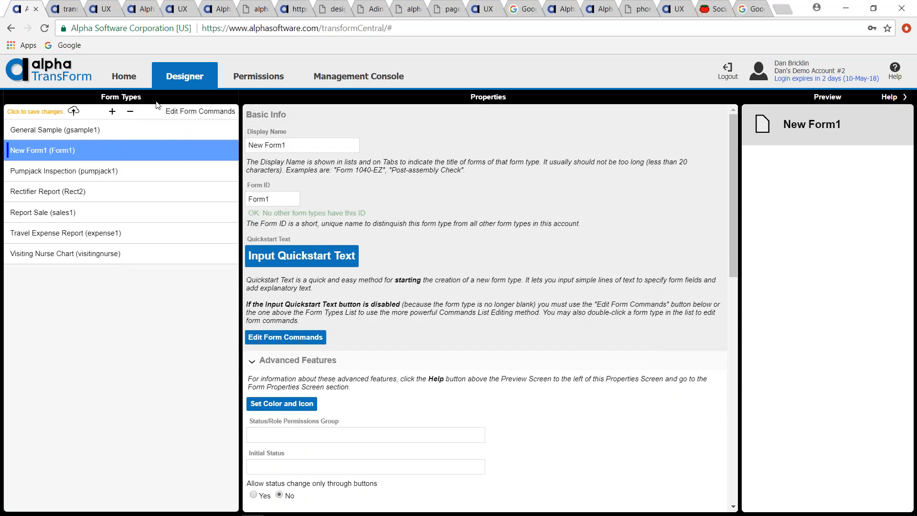
Step: In the TransForm Filler preview, open the Forms List help, clear the console messages and browse the help table of contents
left_click(137, 10)
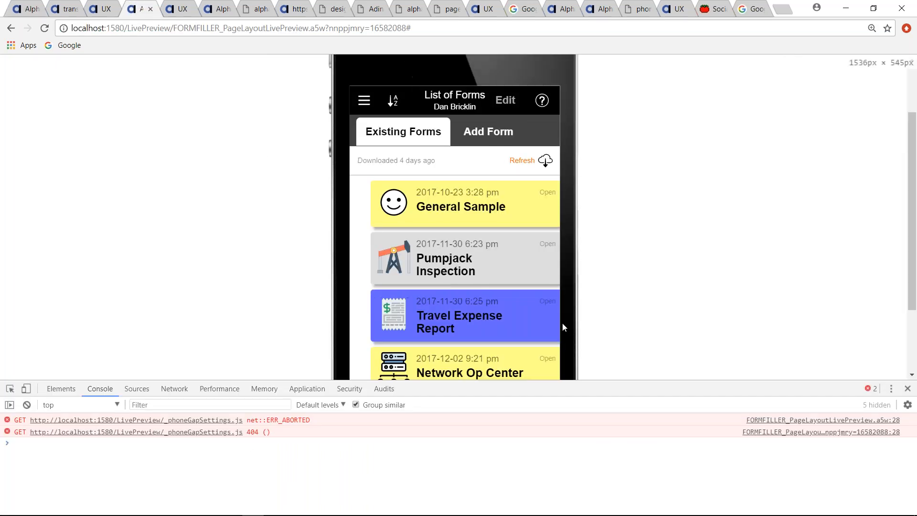
left_click(543, 102)
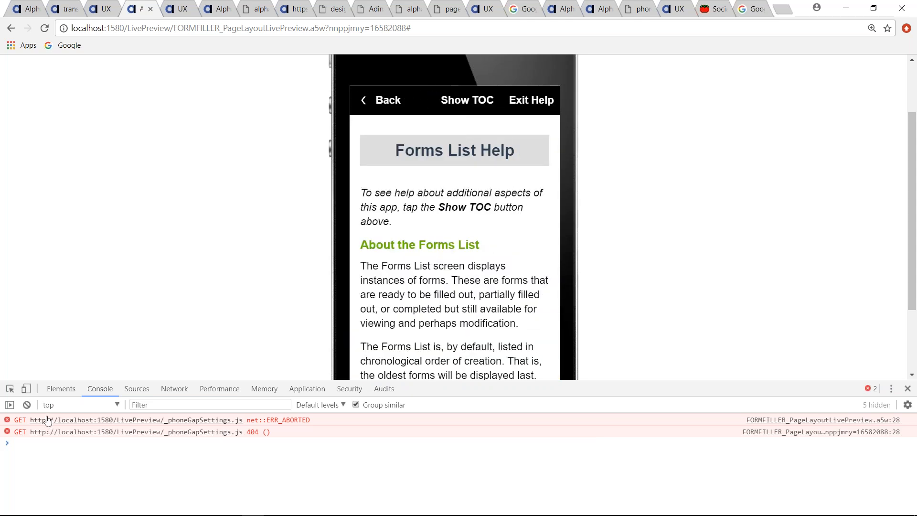
left_click(26, 404)
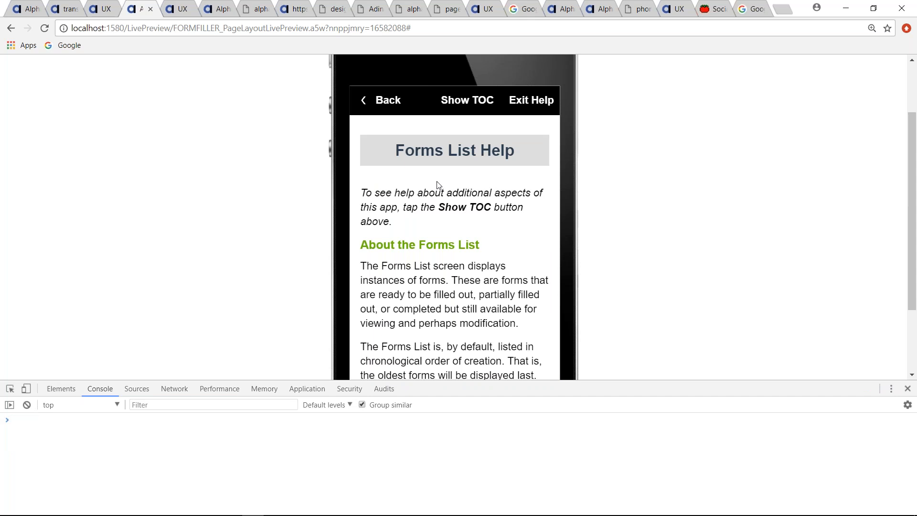
left_click(467, 115)
scroll(466, 129, "down", 1)
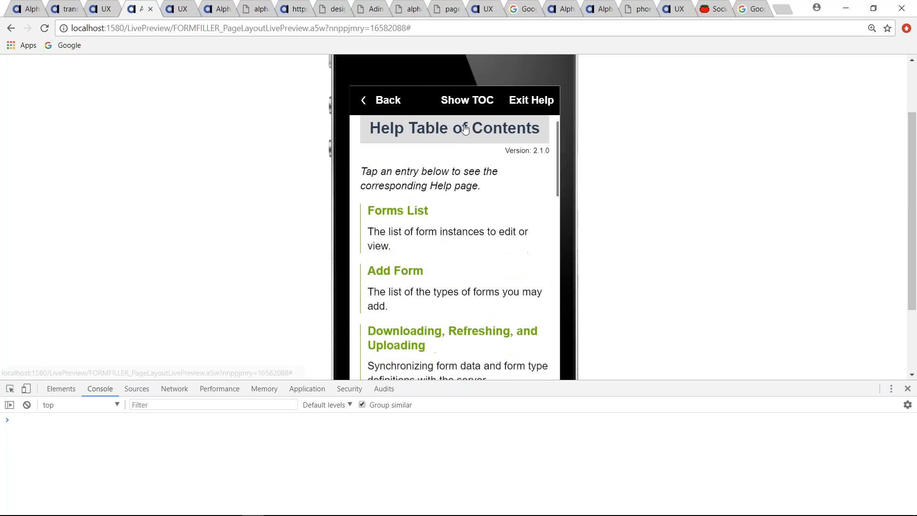
scroll(466, 129, "down", 10)
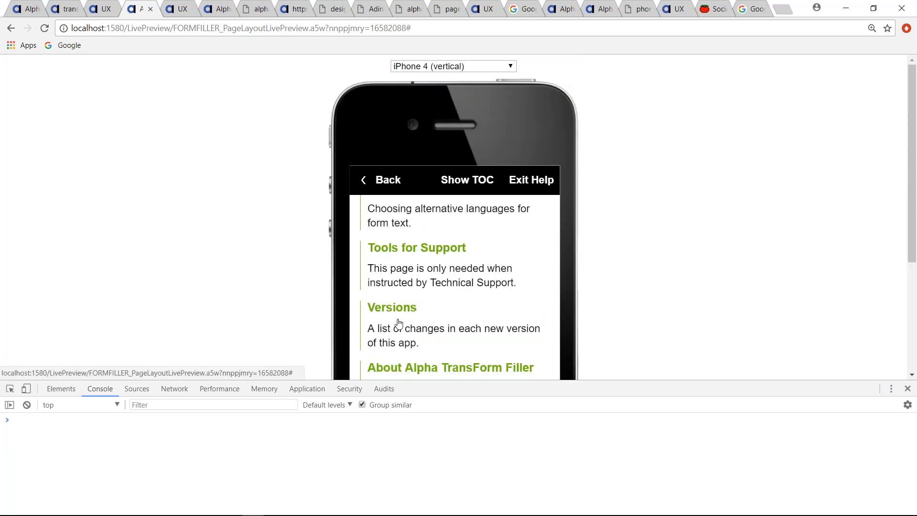
Step: Open the Versions help page and review the release notes from Version 1.1.0 up to Version 2.1.0
left_click(393, 309)
scroll(470, 286, "down", 1)
scroll(471, 285, "down", 6)
scroll(483, 307, "down", 10)
scroll(483, 318, "down", 10)
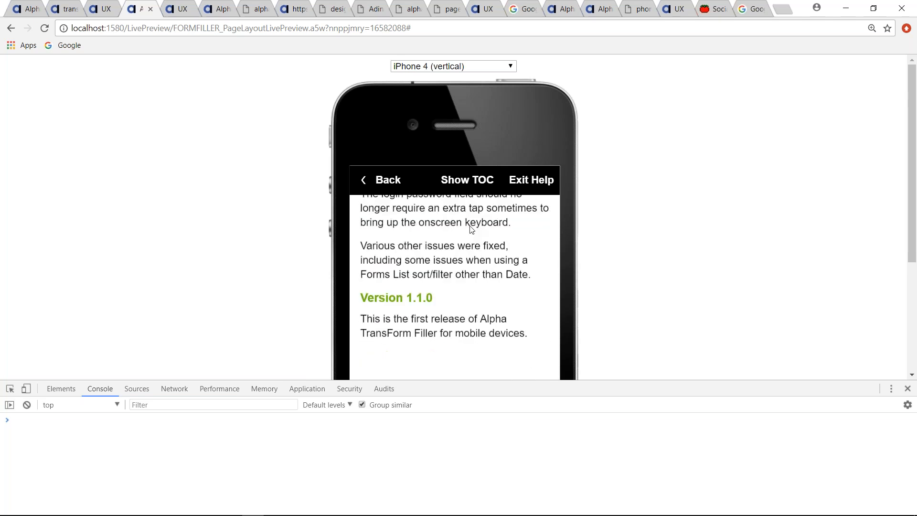
left_click_drag(470, 313, 464, 279)
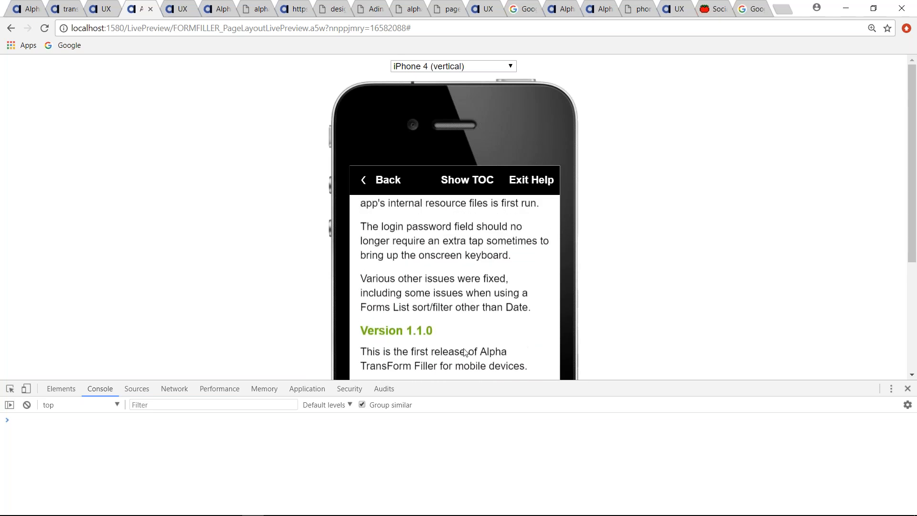
left_click_drag(477, 299, 478, 389)
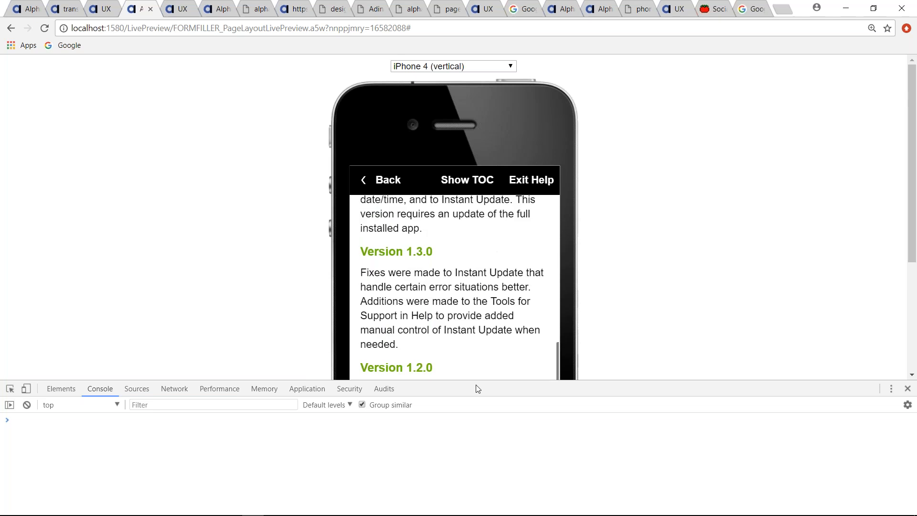
left_click_drag(487, 260, 489, 373)
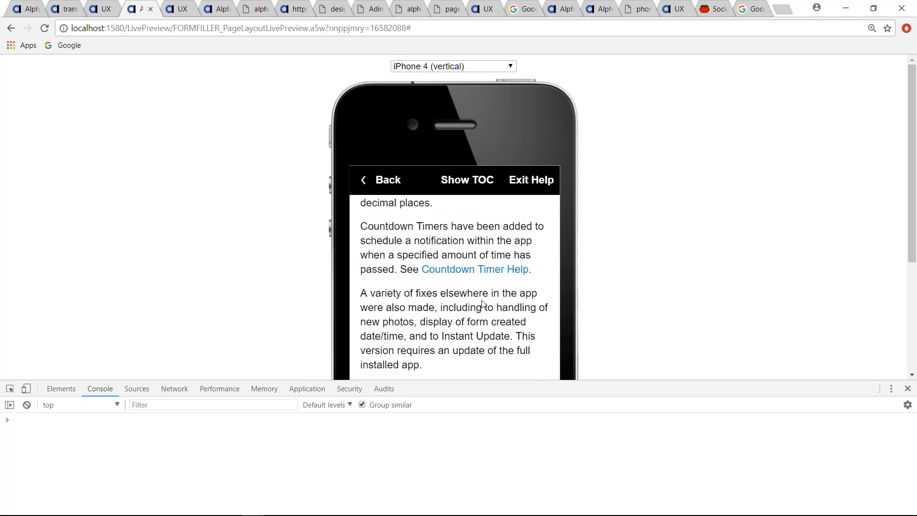
left_click_drag(494, 261, 494, 380)
mouse_move(547, 260)
left_mouse_down()
mouse_move(486, 396)
mouse_move(482, 340)
left_mouse_up()
mouse_move(458, 257)
left_mouse_down()
mouse_move(457, 294)
mouse_move(455, 246)
mouse_move(467, 241)
mouse_move(466, 257)
left_mouse_up()
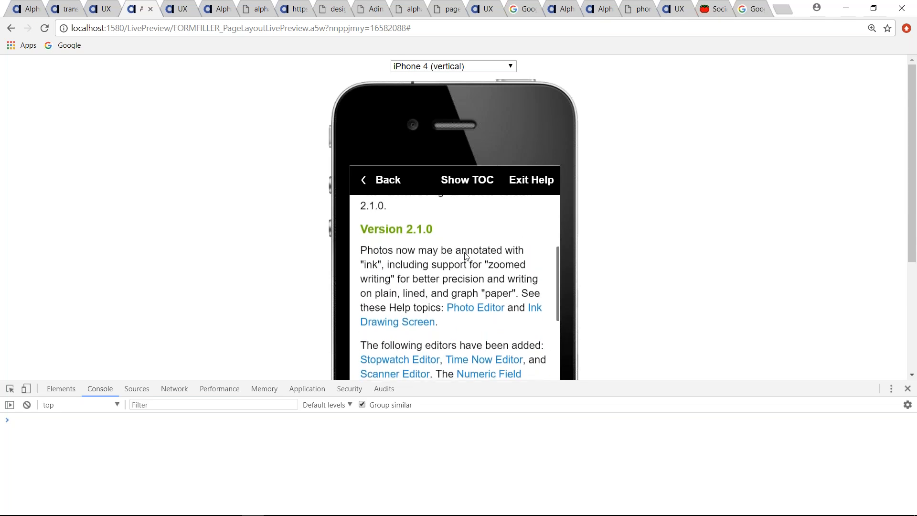
scroll(449, 266, "down", 1)
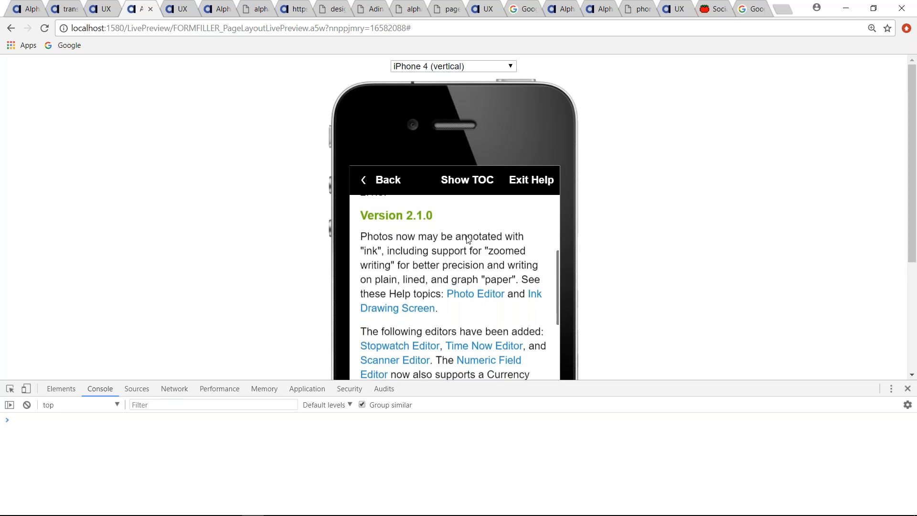
left_click_drag(480, 322, 486, 276)
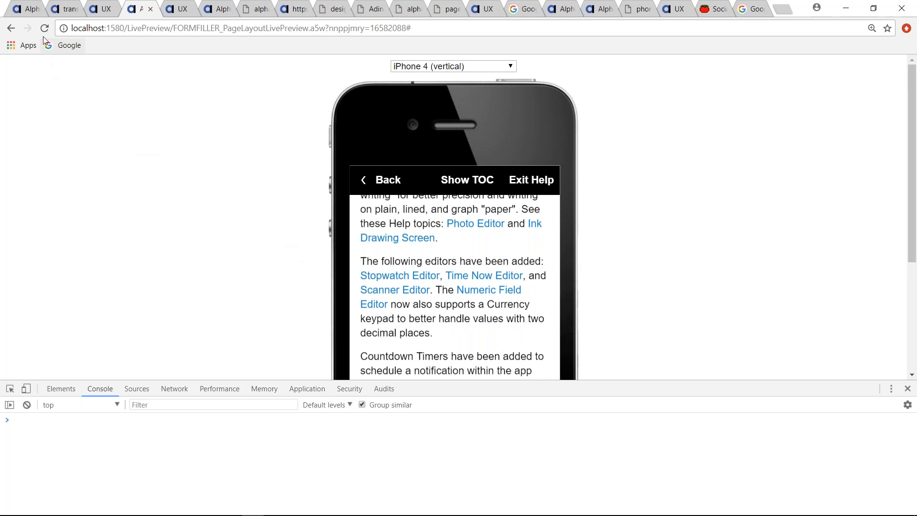
Step: View the Permissions page in the local TransForm Central preview, and open the same page on the live alphasoftware.com site
left_click(101, 12)
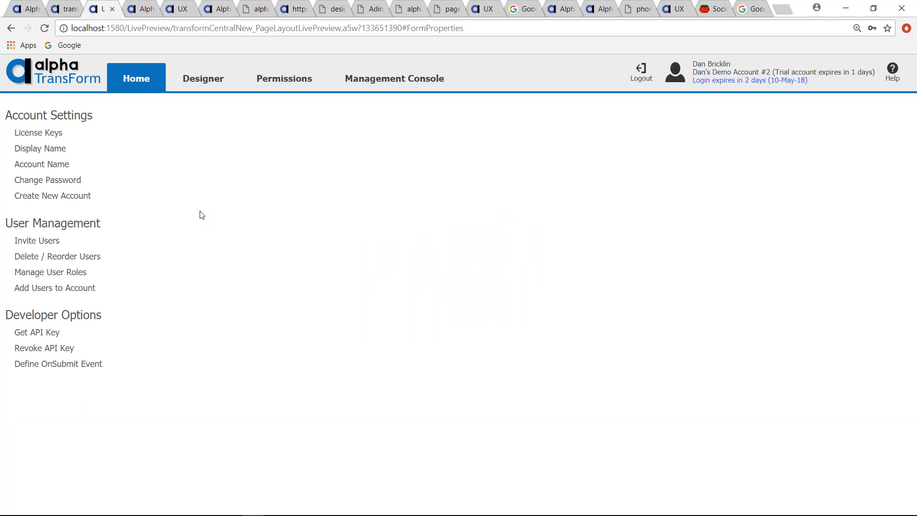
left_click(285, 81)
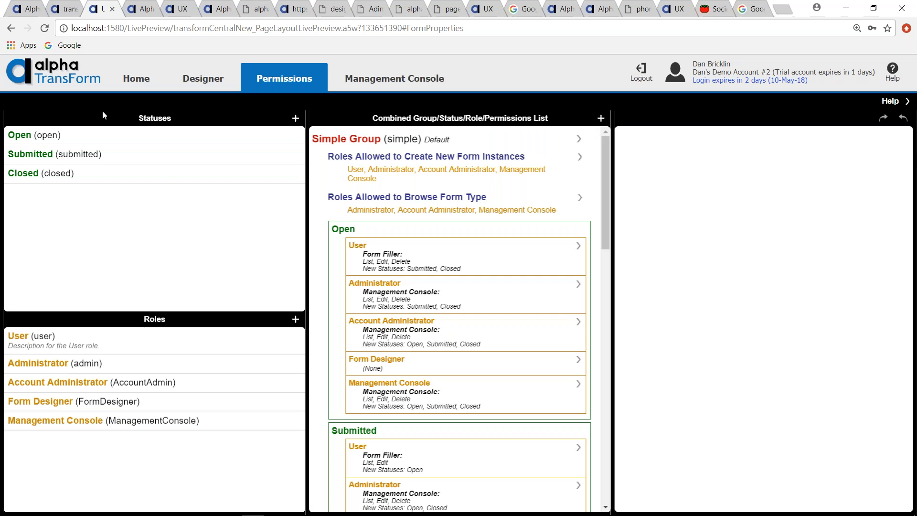
left_click(31, 10)
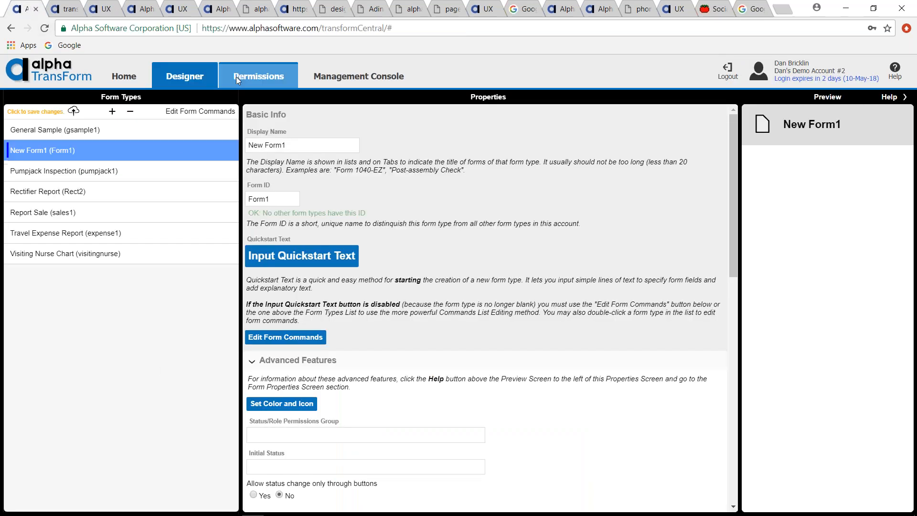
left_click(248, 73)
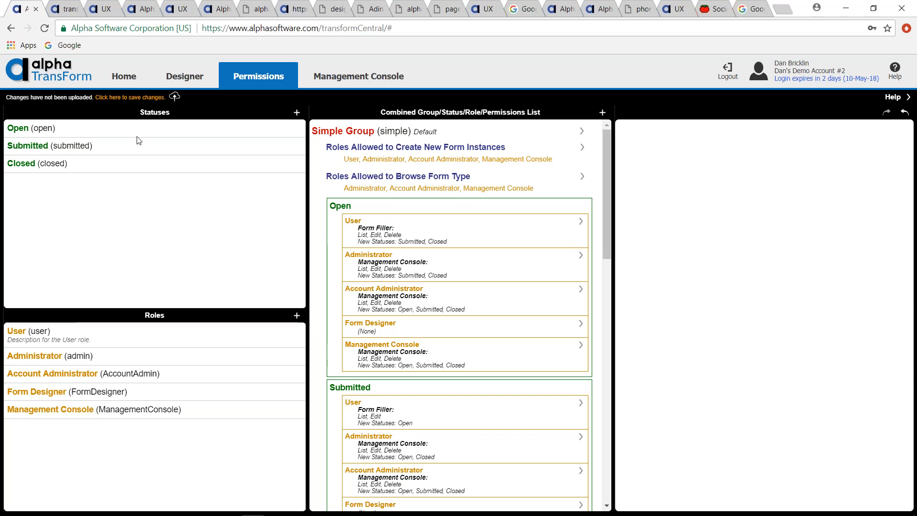
Step: Look over the Manage User Roles page and the Management Console, and return to the Permissions page
left_click(122, 75)
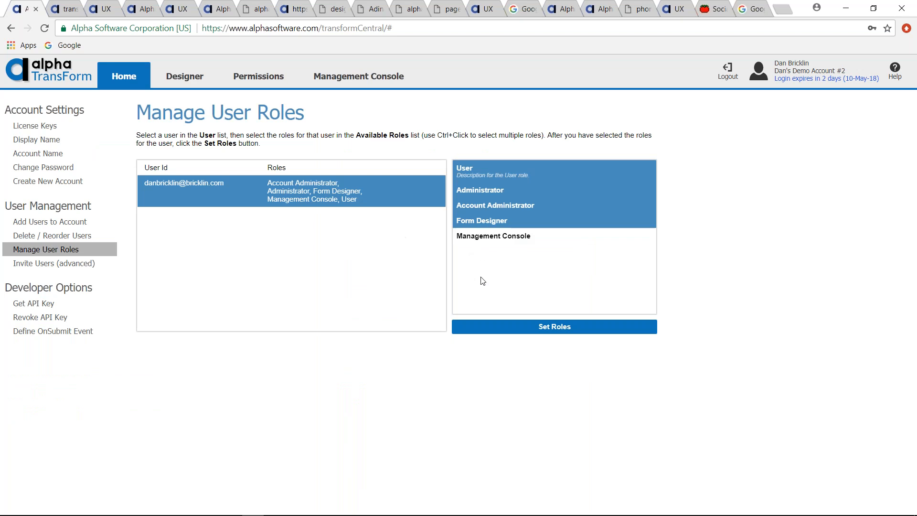
left_click(360, 82)
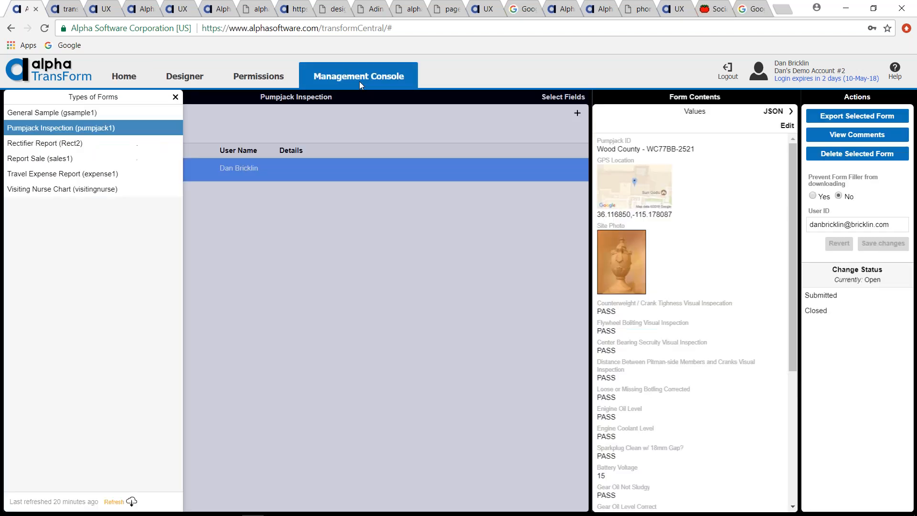
left_click(262, 79)
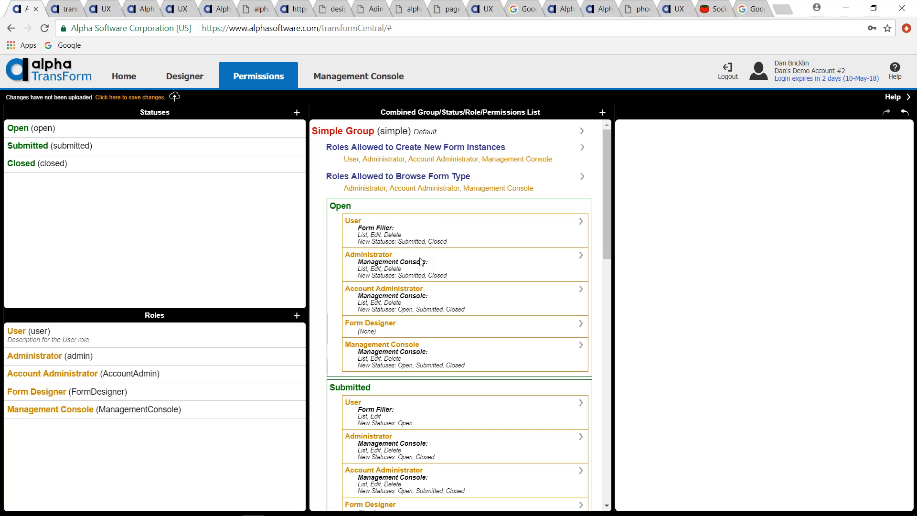
Step: In the Designer, view the Status/Role Permissions Group choices for New Form1 and cancel without choosing a group
left_click(184, 77)
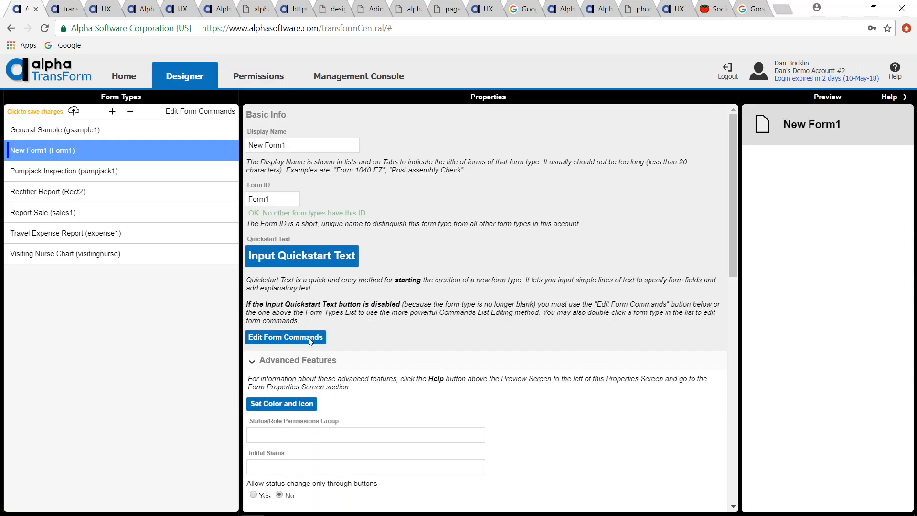
scroll(365, 424, "down", 3)
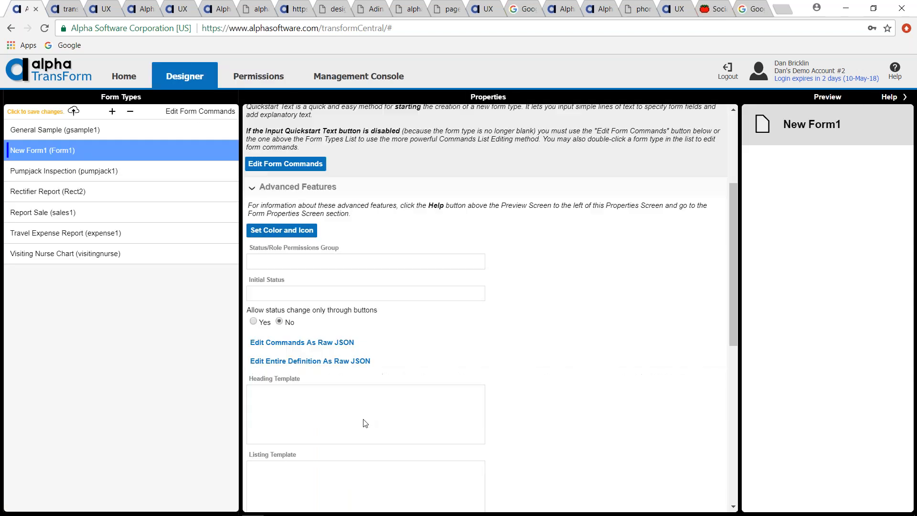
scroll(291, 358, "up", 2)
left_click(292, 358)
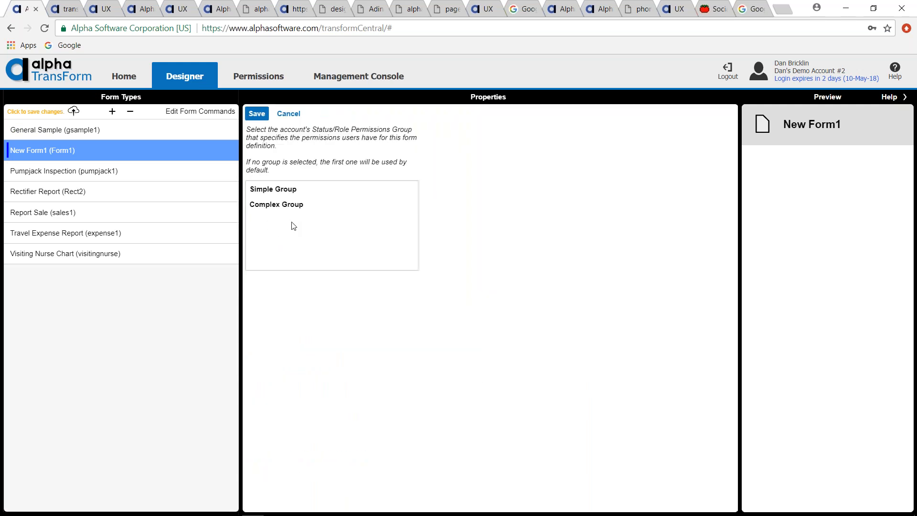
left_click(288, 116)
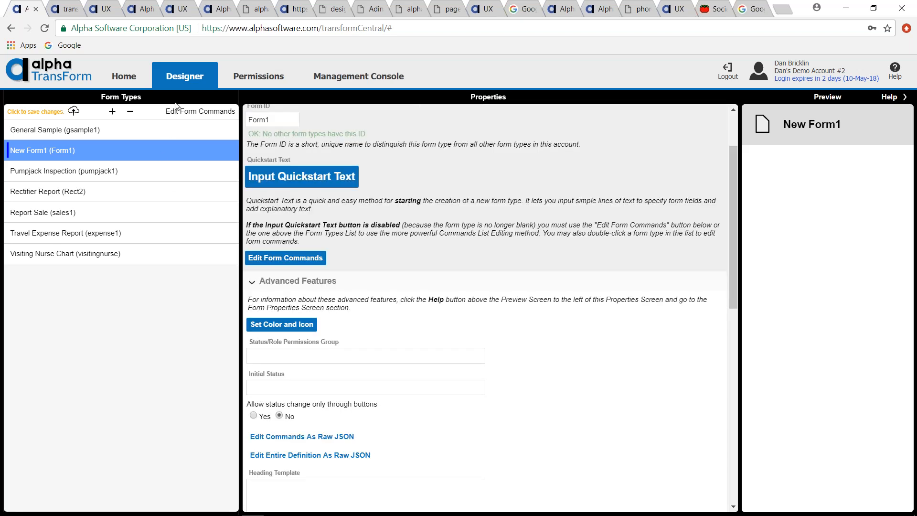
Step: Review the Management Console role among the available user roles, and revisit the combined group, status and role permissions list
left_click(132, 77)
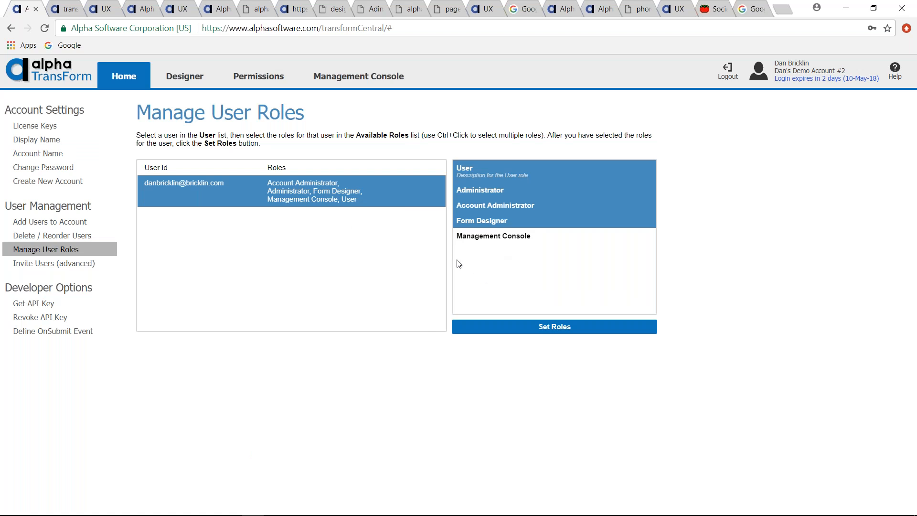
left_click(494, 243, "ctrl")
left_click(193, 71)
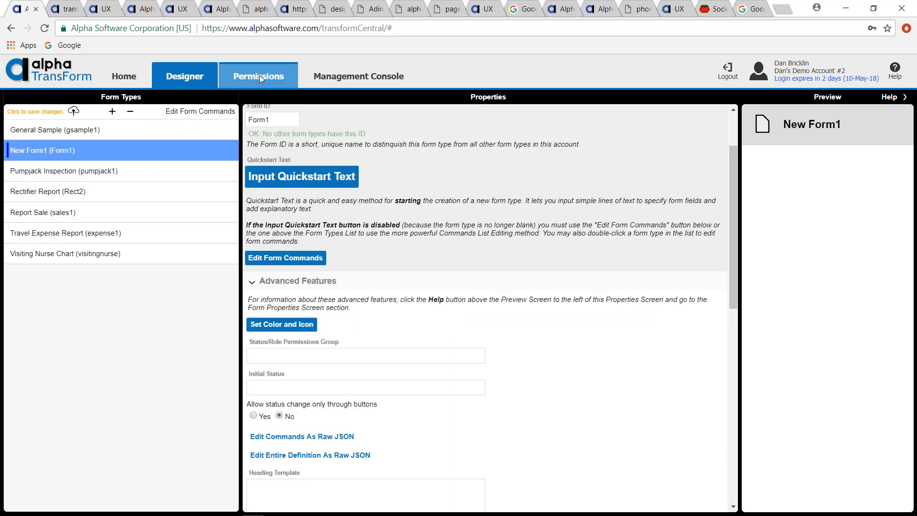
left_click(261, 75)
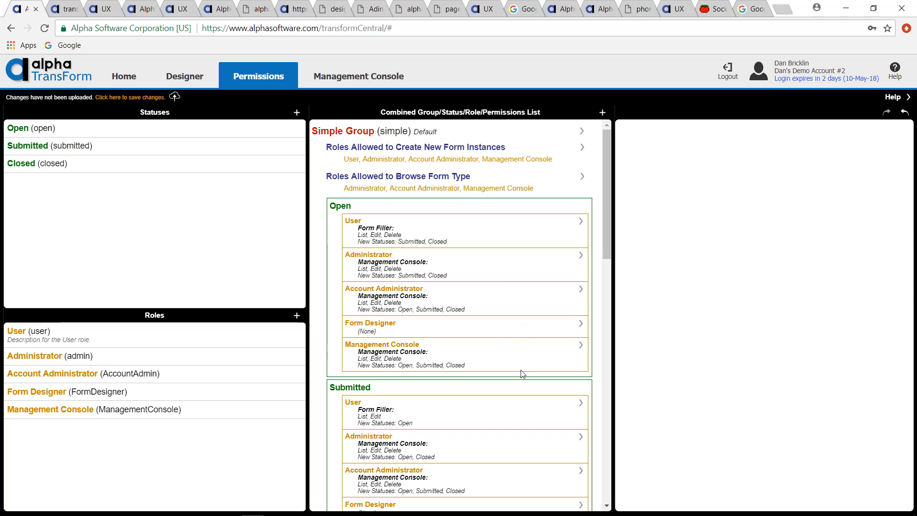
left_click_drag(606, 248, 607, 201)
Step: In the Management Console, close the form types list and point out the User ID of the open Pumpjack Inspection form
left_click(350, 78)
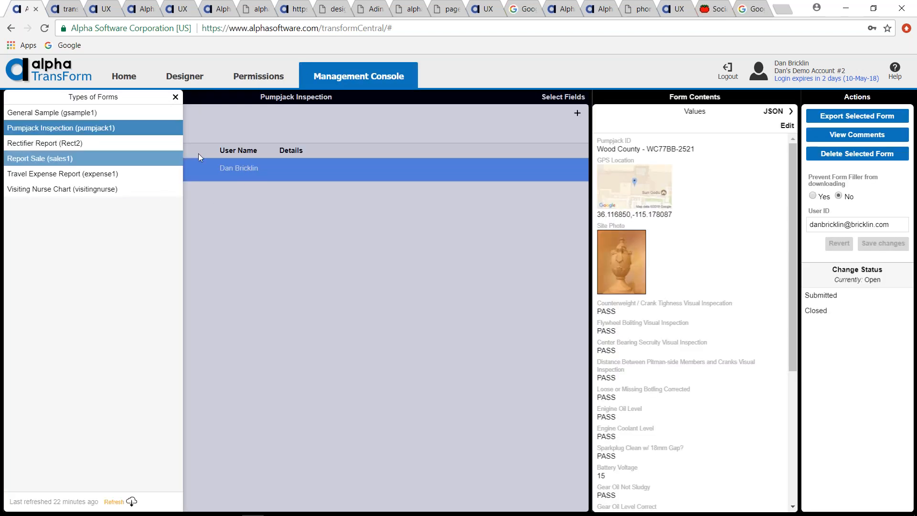
left_click(175, 97)
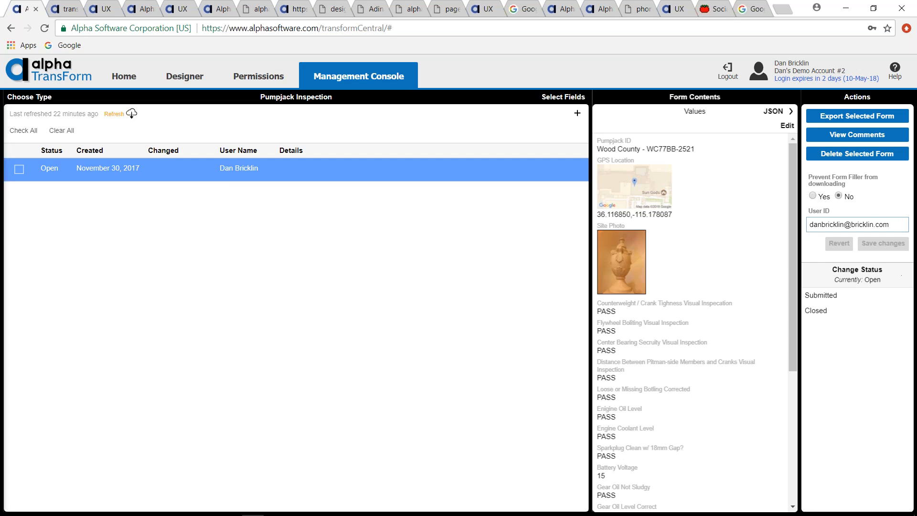
left_click_drag(890, 224, 808, 226)
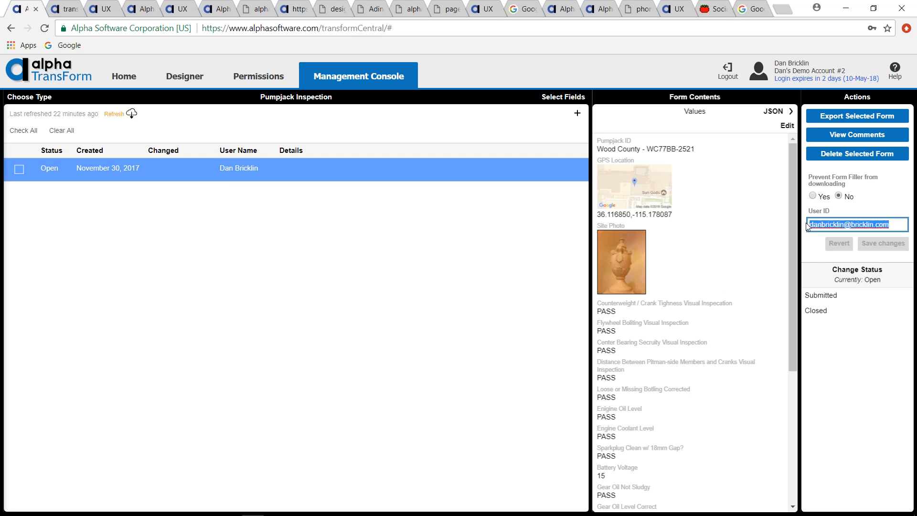
left_click(807, 226)
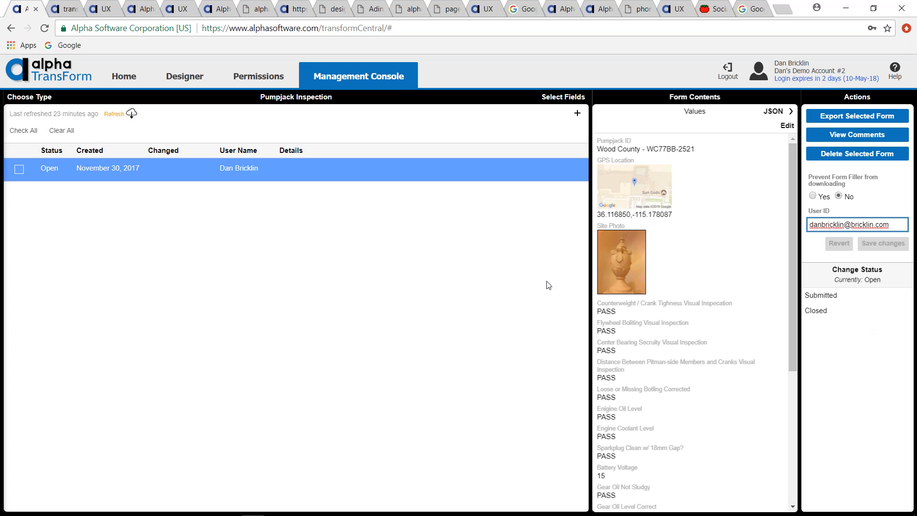
left_click(456, 267)
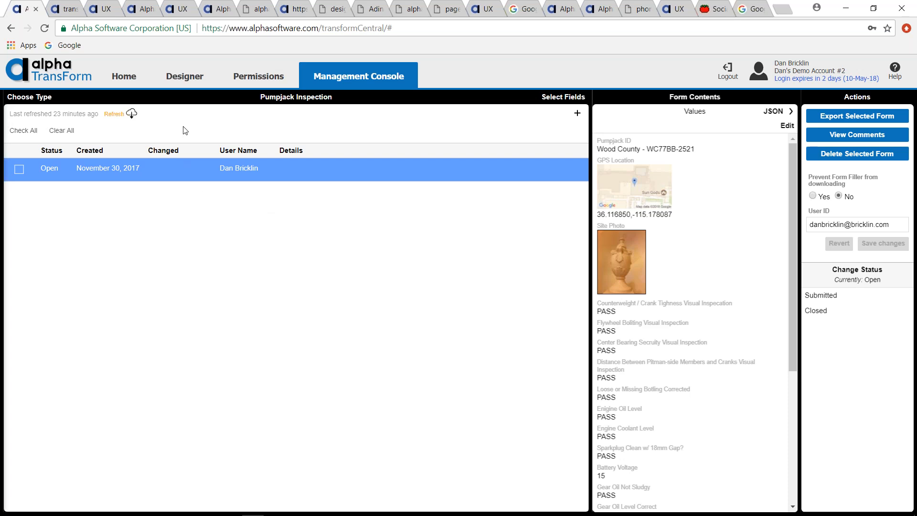
Step: Revisit the Designer's form properties and reopen the Permissions page to view the roles allowed to browse form types
left_click(181, 76)
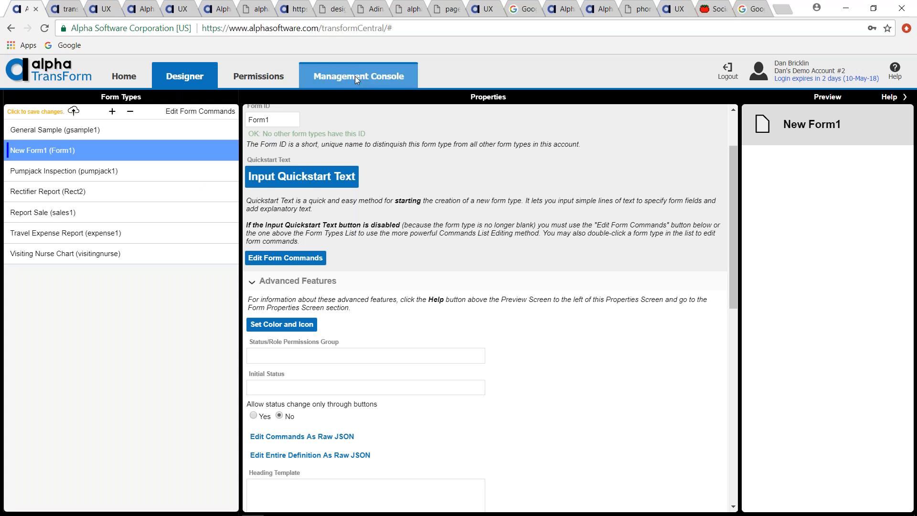
left_click(266, 81)
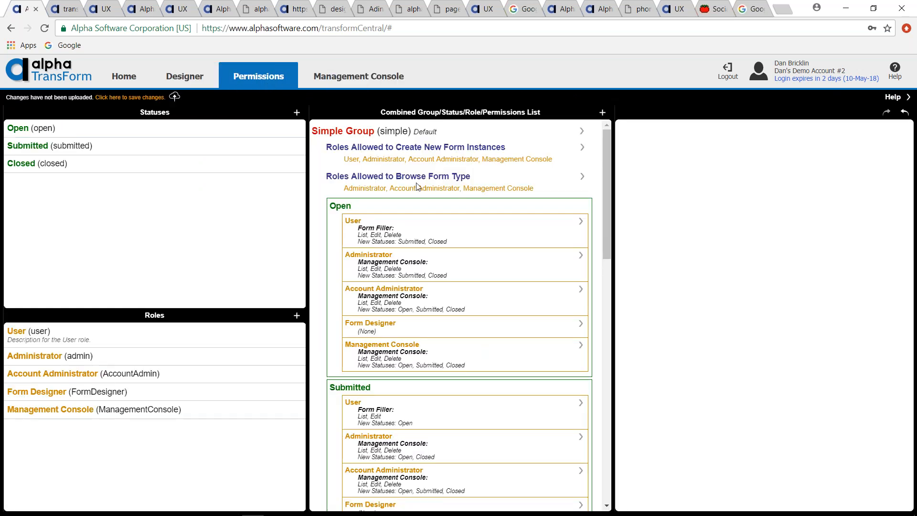